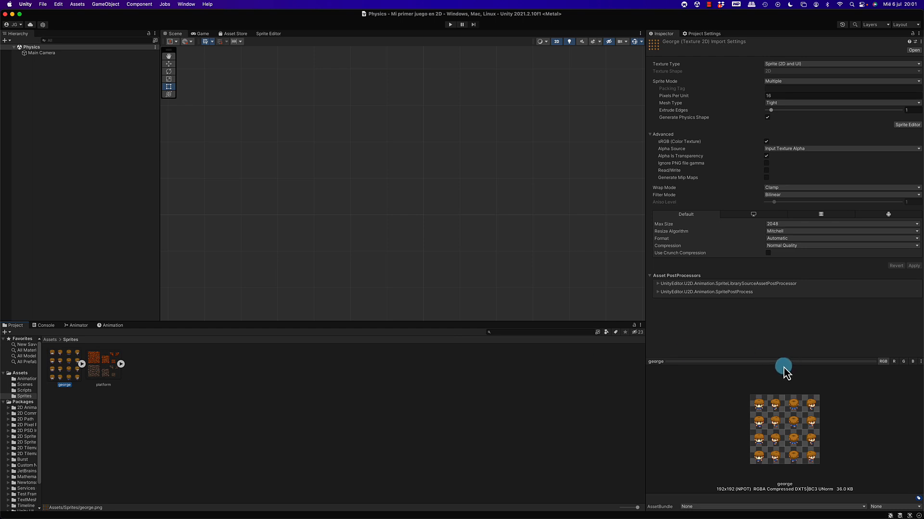
Set the platform texture's Sprite Mode to Multiple and apply the import settings.
drag(784, 361, 774, 308)
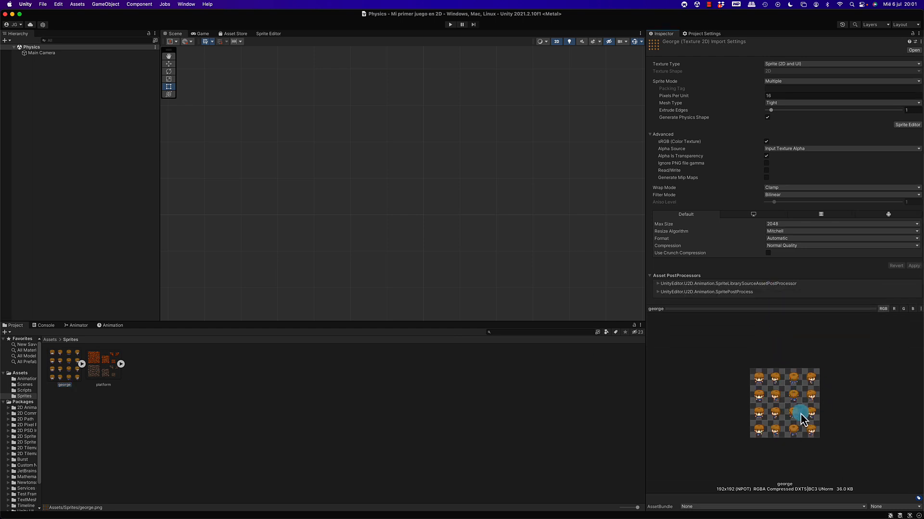
click(108, 376)
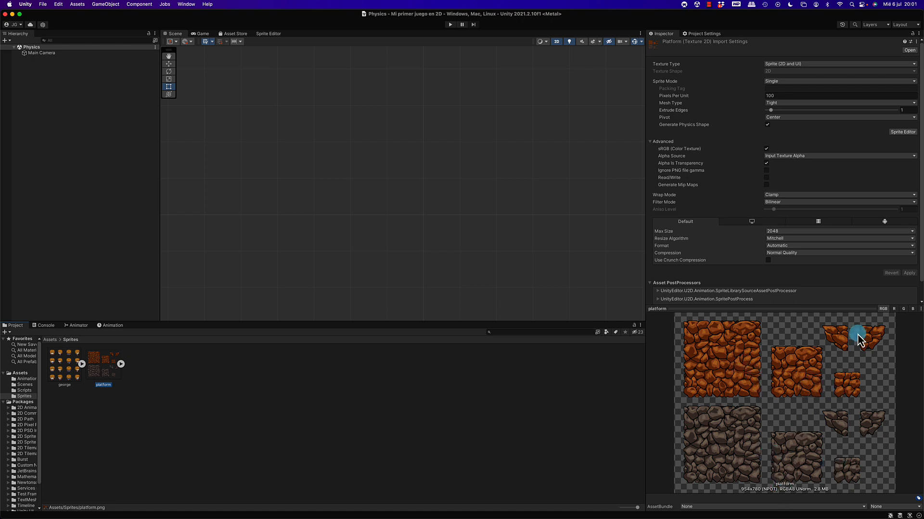
click(777, 82)
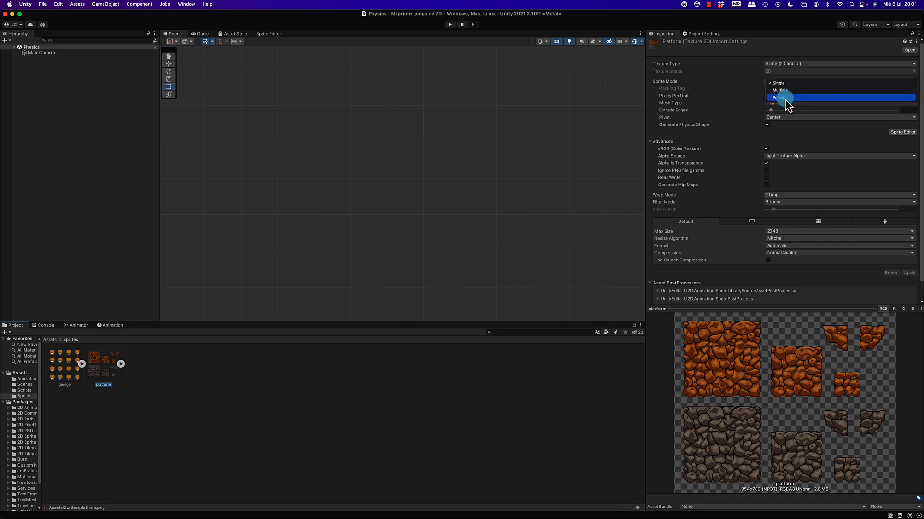
click(780, 91)
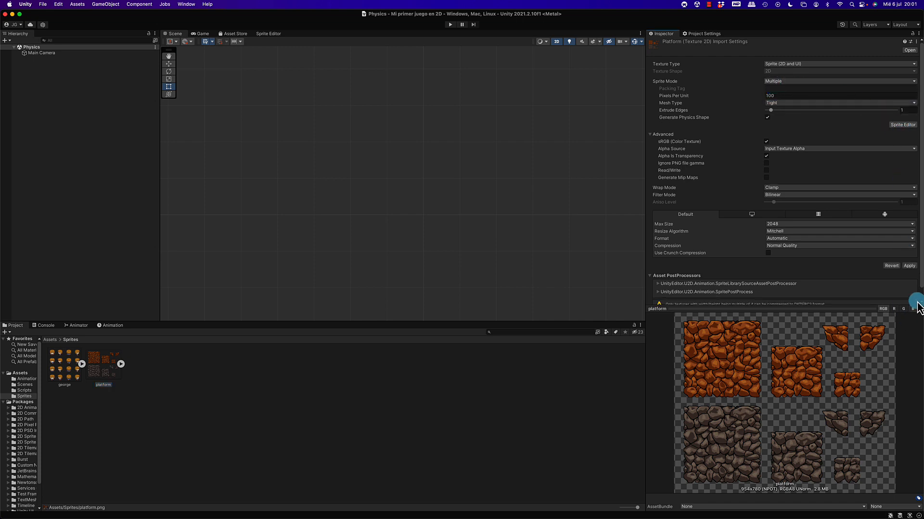
click(909, 266)
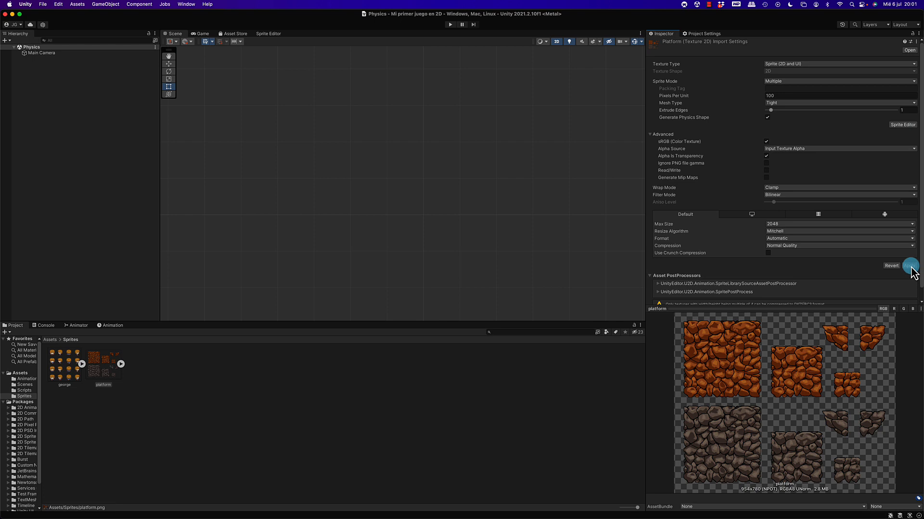
Slice the platform sheet in the Sprite Editor with Automatic type, Center pivot and Delete Existing method, and apply the slices.
click(902, 125)
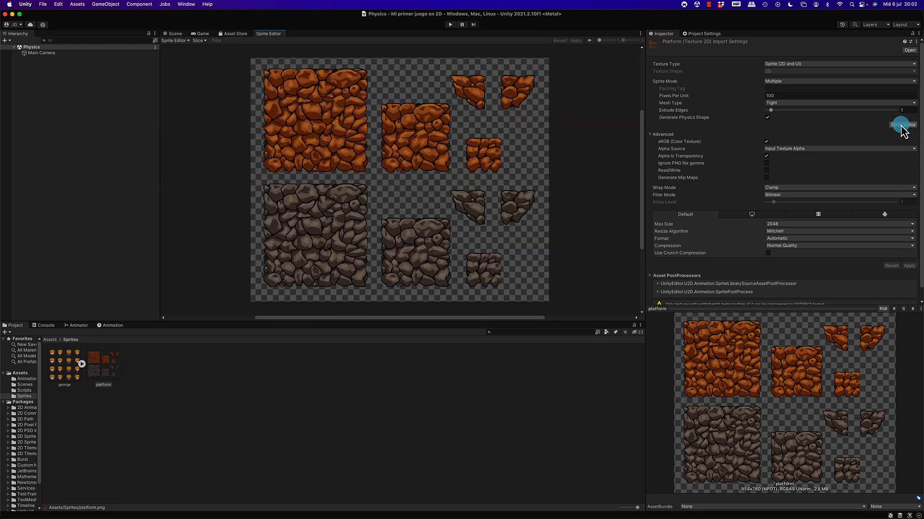
click(204, 40)
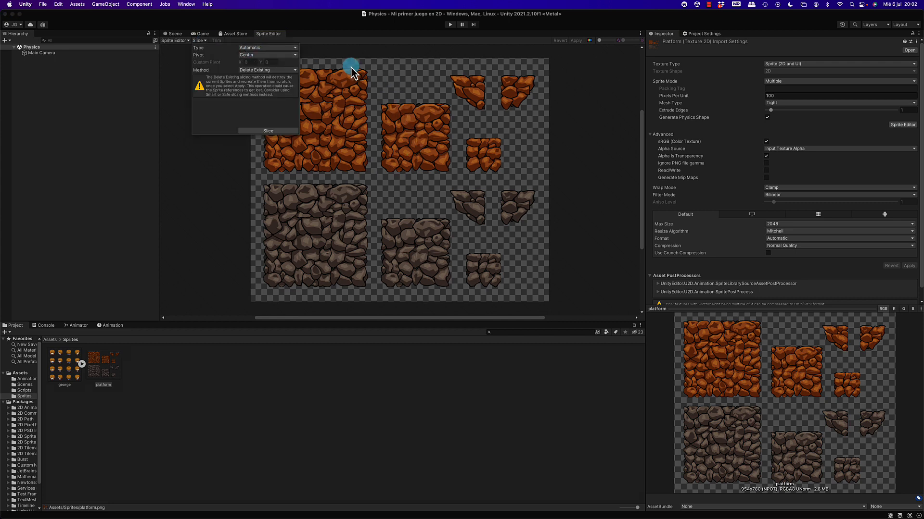
click(267, 132)
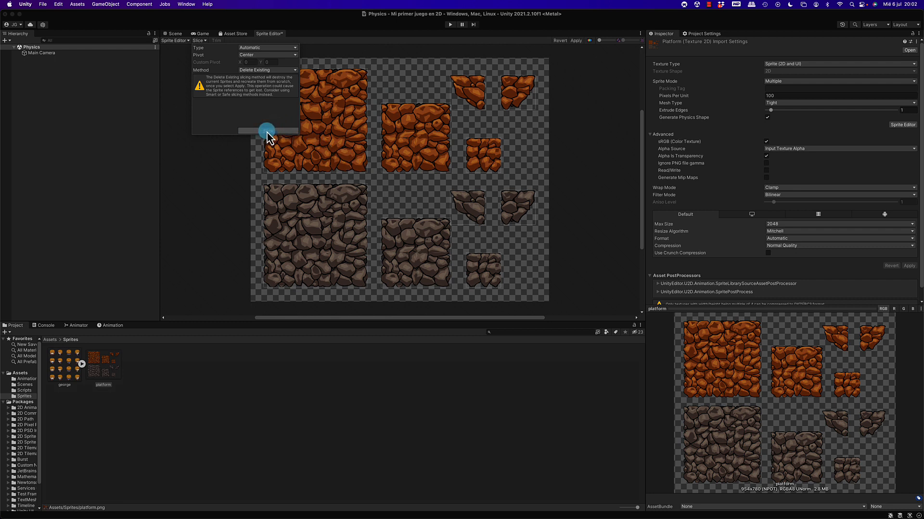
click(214, 184)
click(319, 121)
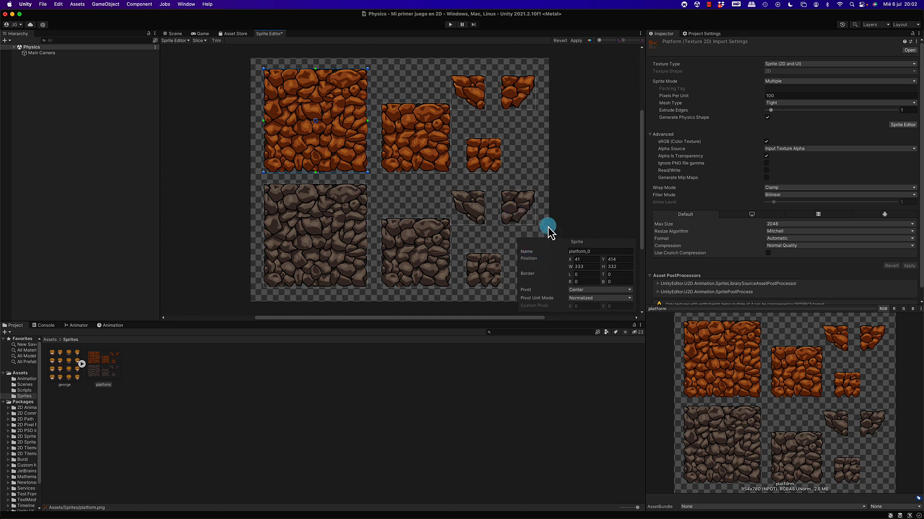
click(577, 41)
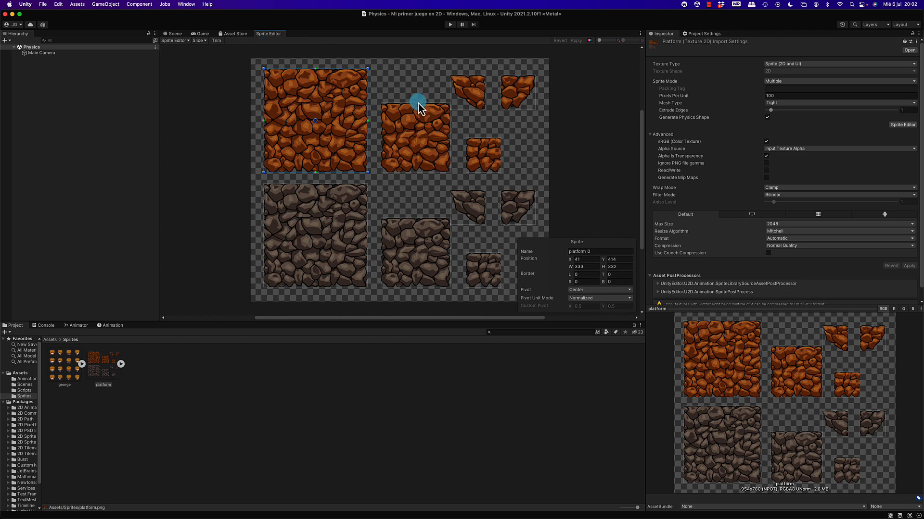
Return to the scene, show the platform sheet's individual sprites, and frame the whole camera area.
click(174, 34)
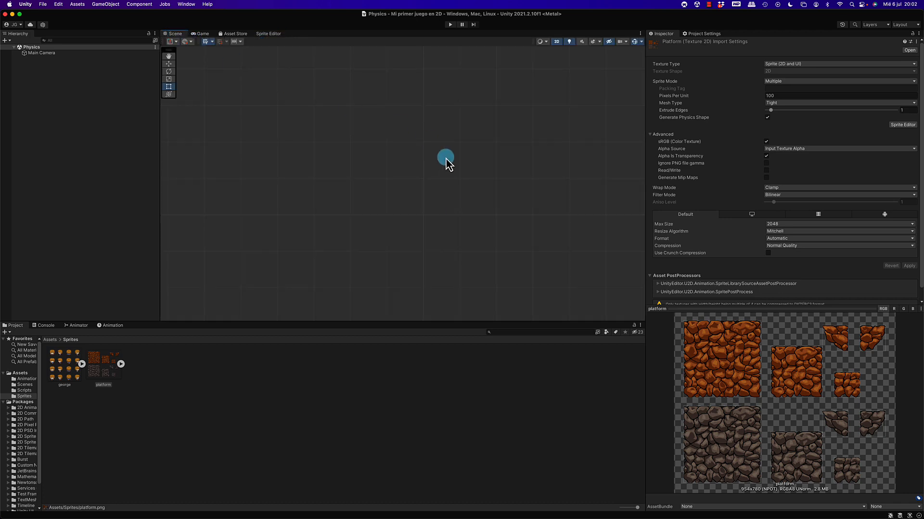
click(119, 364)
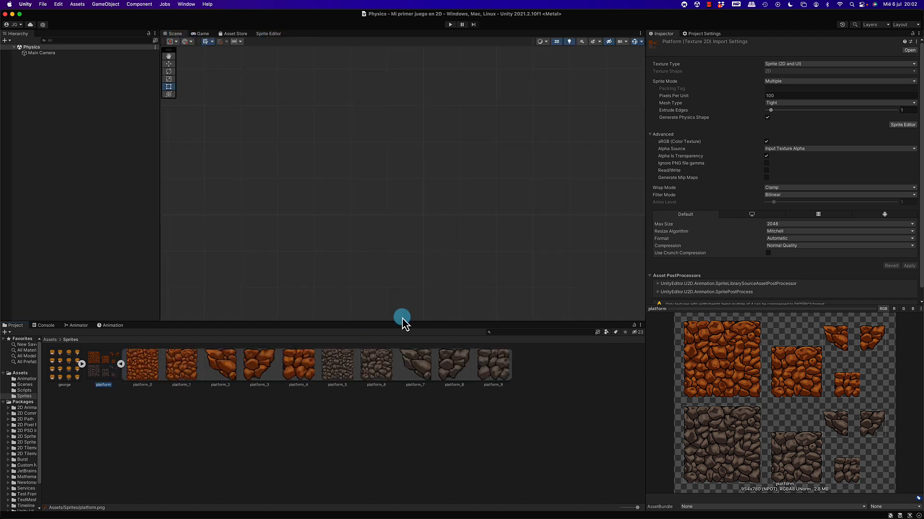
scroll(376, 265, down, 5)
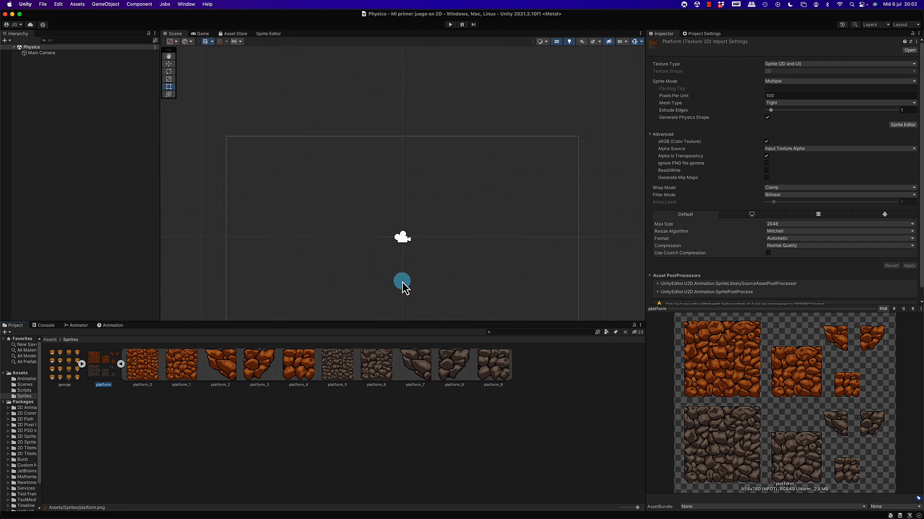
middle_drag(402, 283, 428, 244)
scroll(409, 233, up, 3)
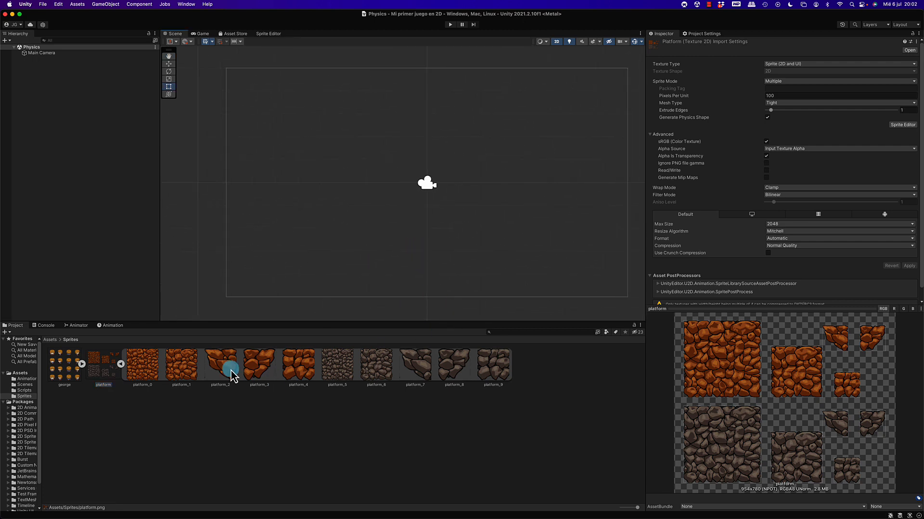
Place the platform_2, platform_4 and platform_3 sprites side by side in the lower part of the camera area as a floating platform.
drag(231, 371, 320, 267)
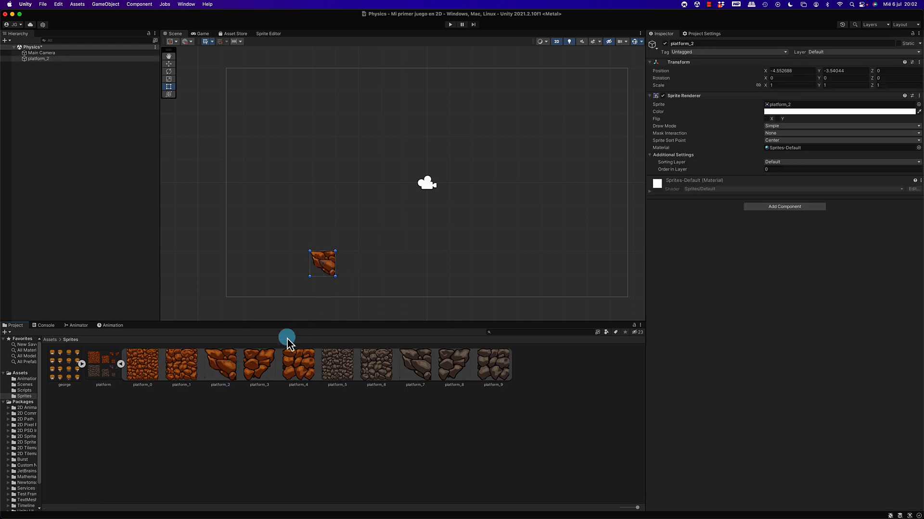
click(260, 371)
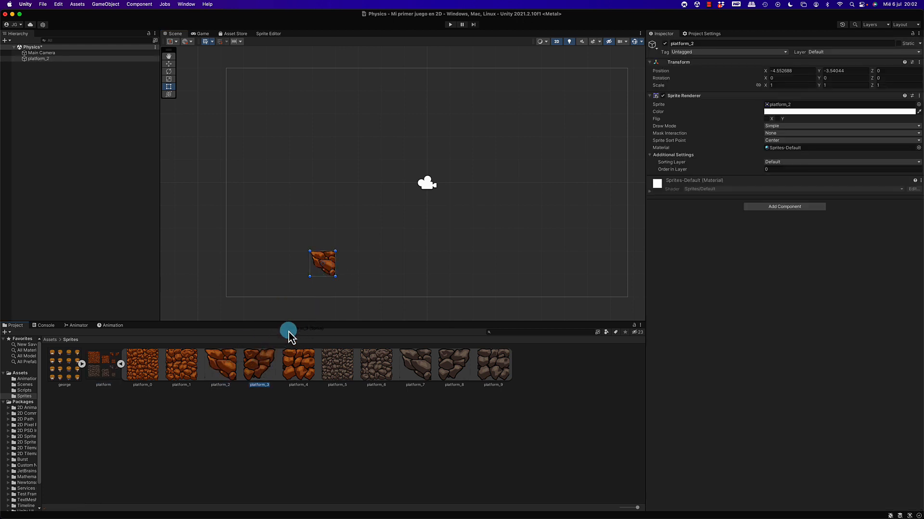
click(296, 371)
drag(296, 371, 347, 264)
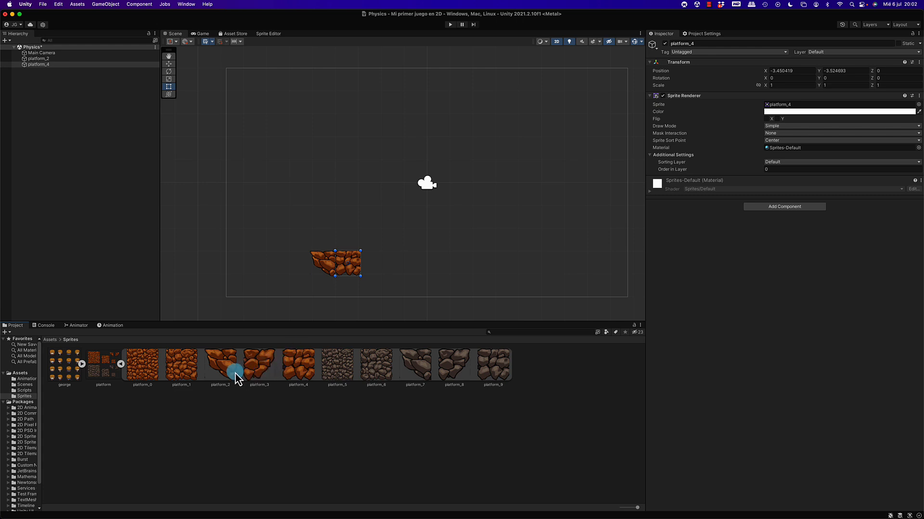
drag(251, 371, 345, 244)
click(345, 259)
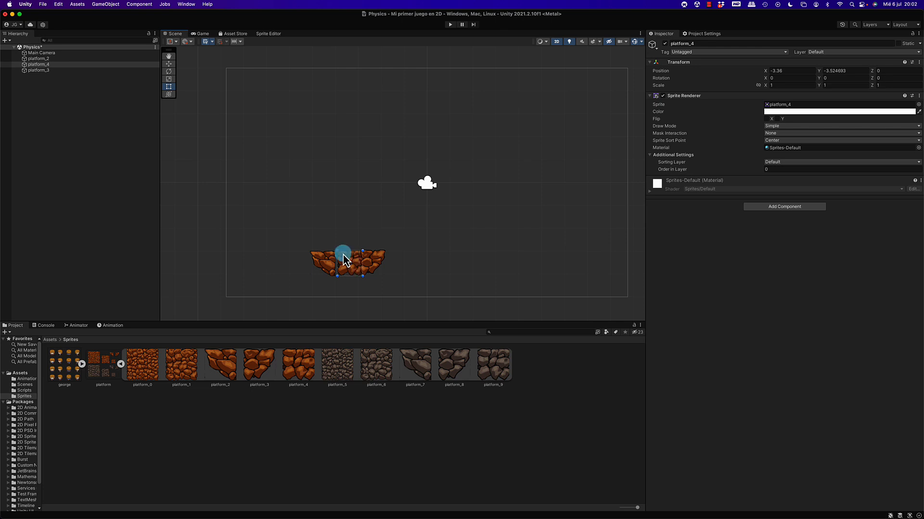
Delete the platform_2, platform_4 and platform_3 objects from the scene.
click(68, 59)
shift+click(64, 71)
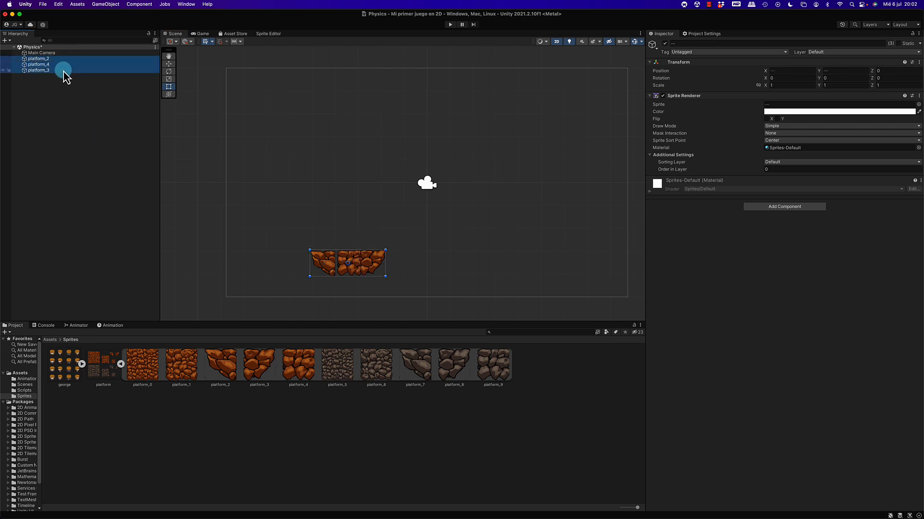
key(super+BackSpace)
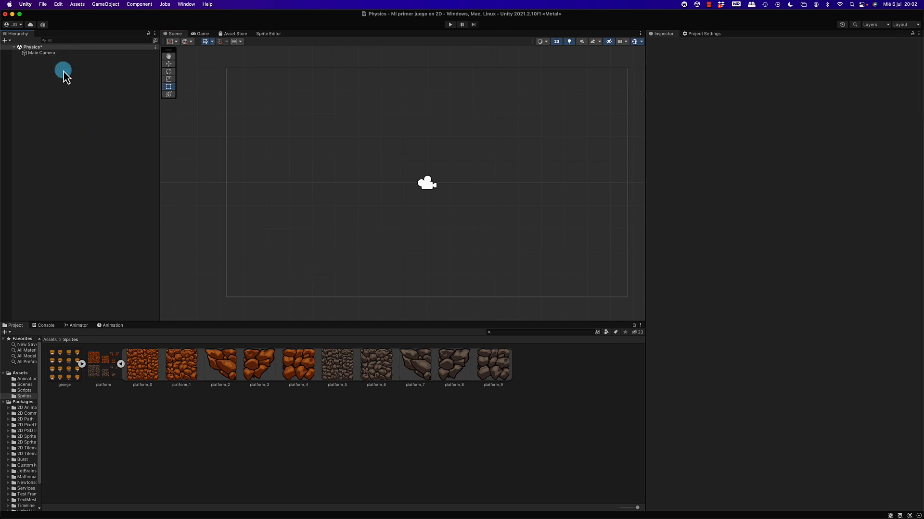
Open the Tile Palette window, dock it beside Project Settings, and widen that docked area.
click(186, 4)
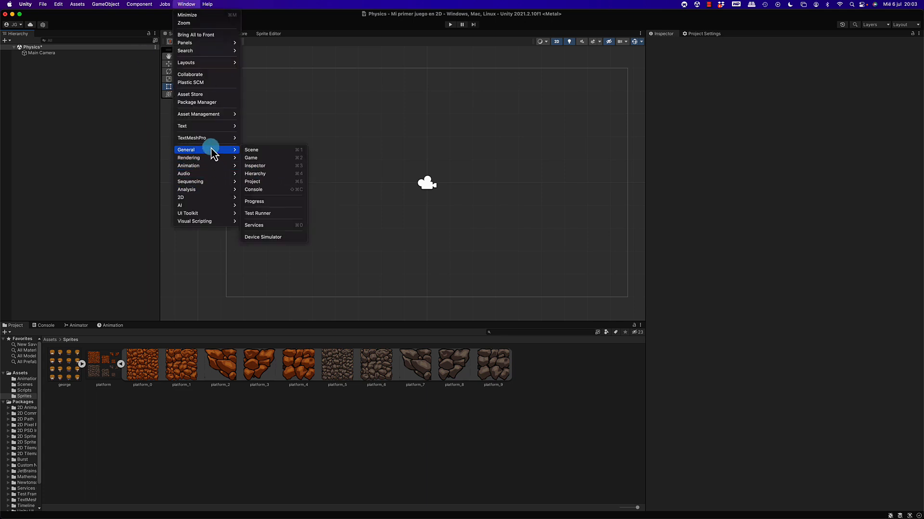
mouse_move(205, 199)
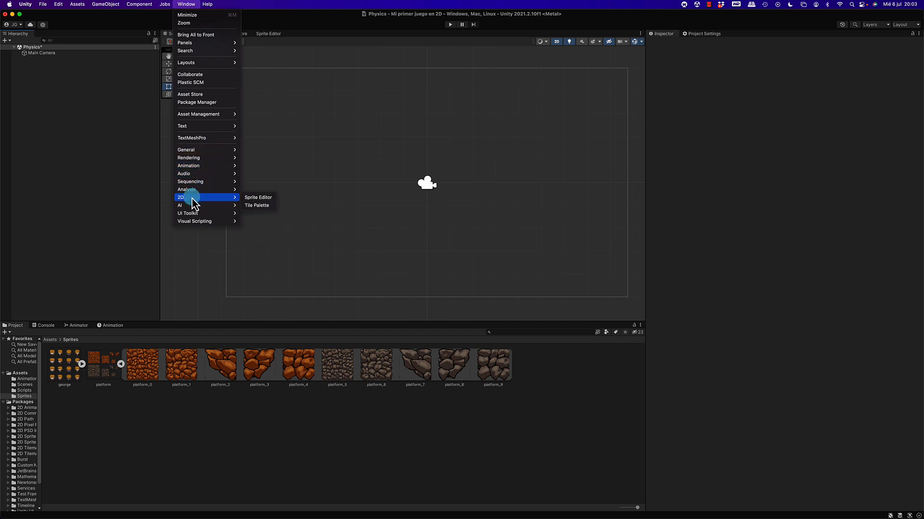
click(258, 205)
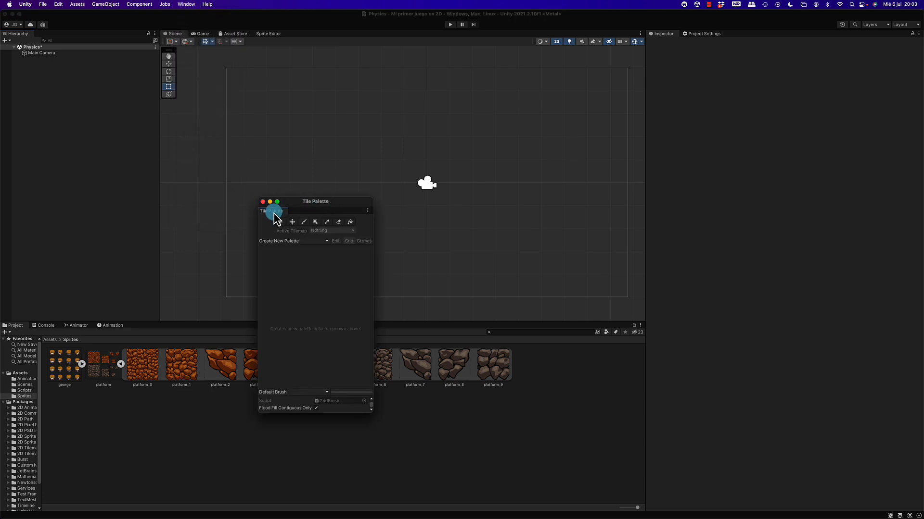
click(739, 39)
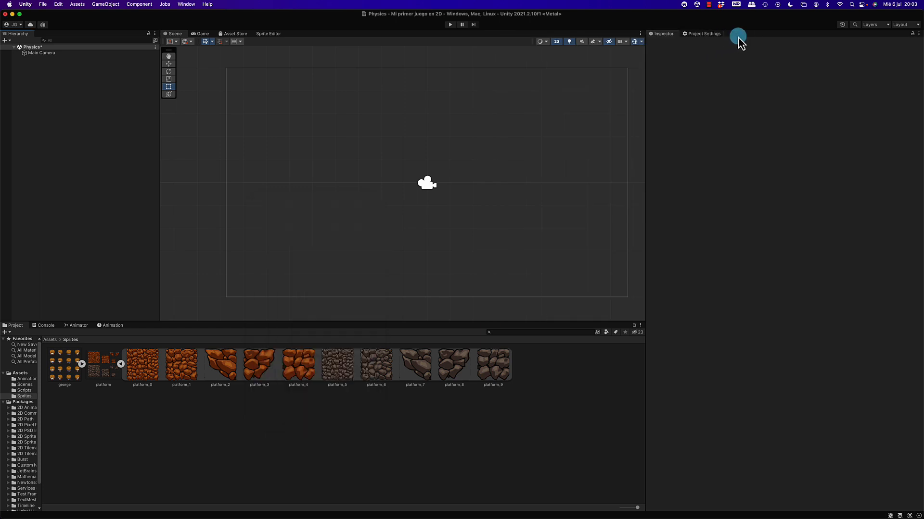
drag(738, 38, 738, 38)
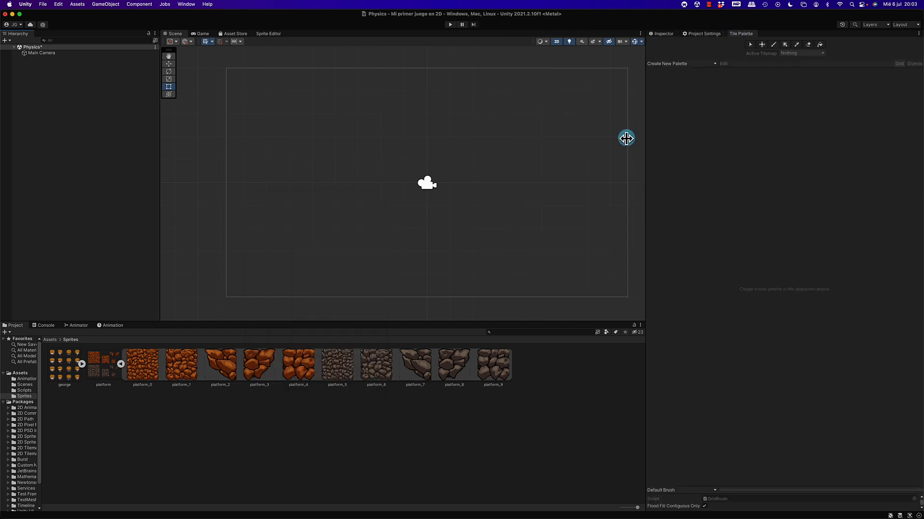
drag(626, 138, 586, 138)
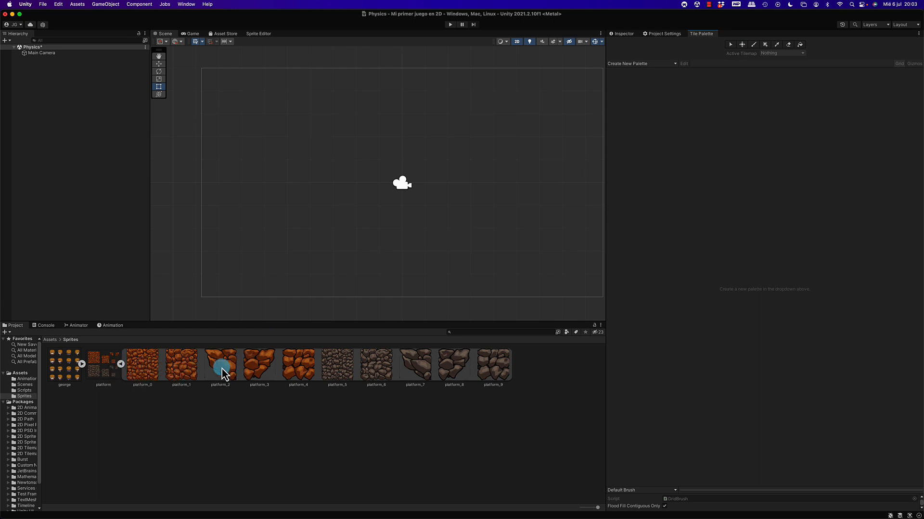
Create a new tile palette named Plataformas with a Rectangle grid and Automatic cell size.
click(673, 65)
click(673, 79)
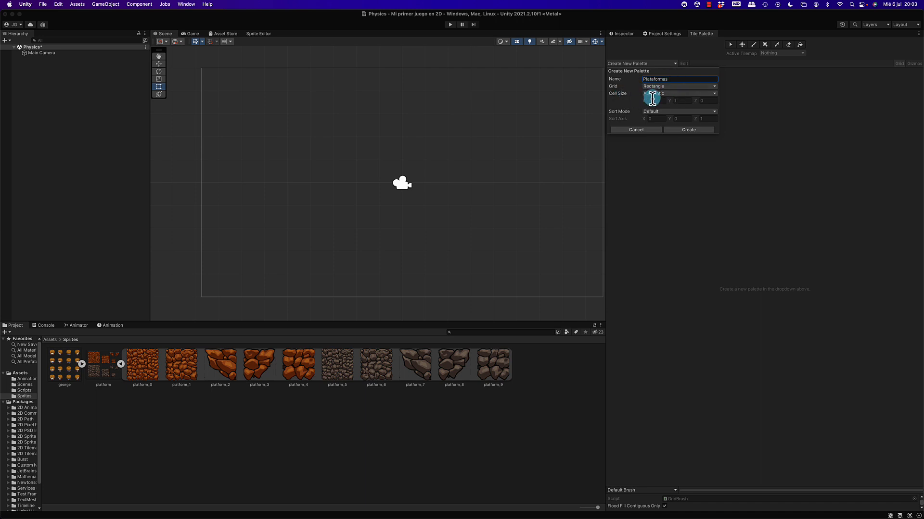
click(685, 130)
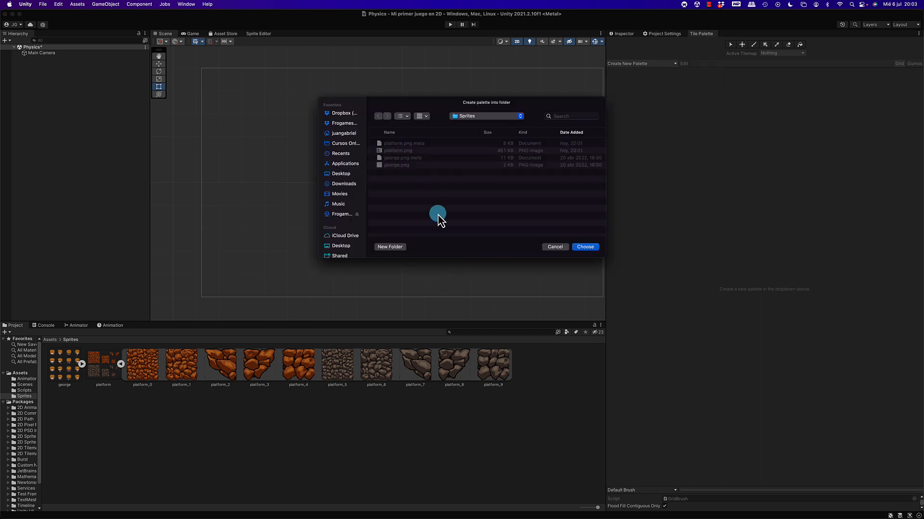
Save the new palette into a new folder named Palettes inside the project's Assets folder.
click(485, 116)
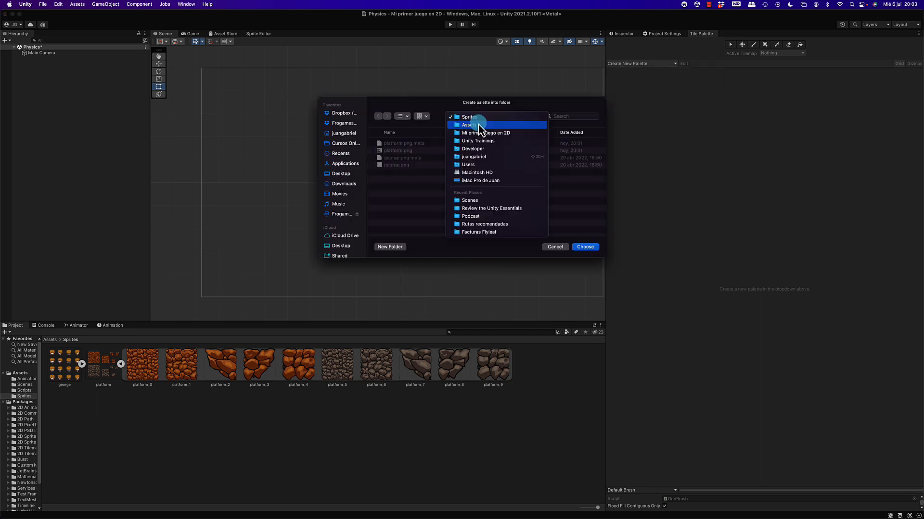
click(479, 125)
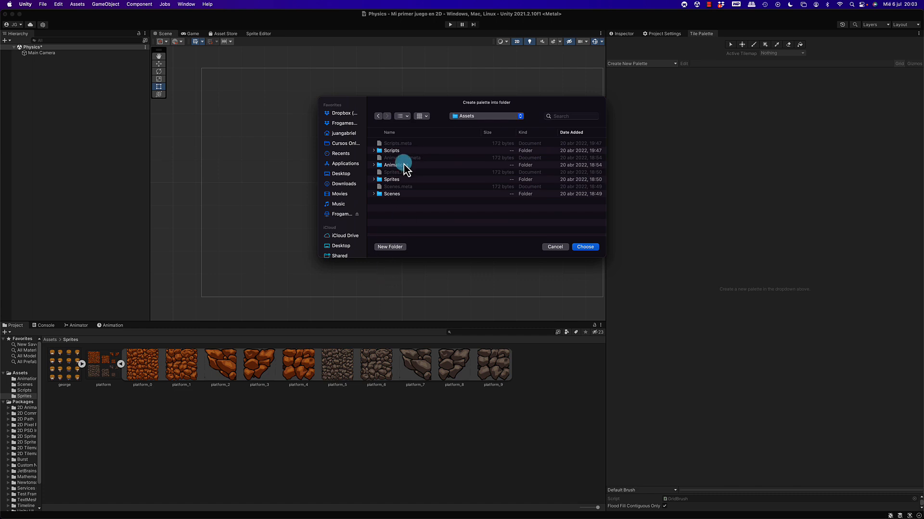
click(391, 247)
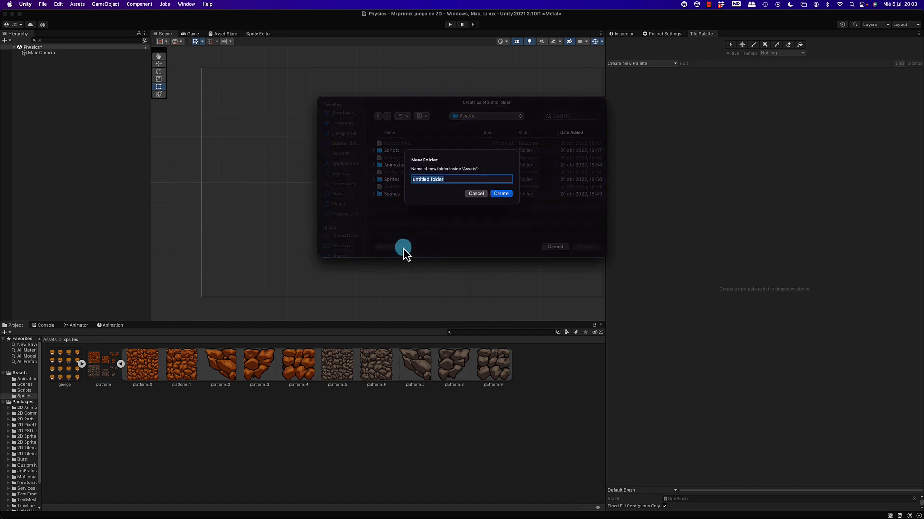
text(Palettes)
key(Return)
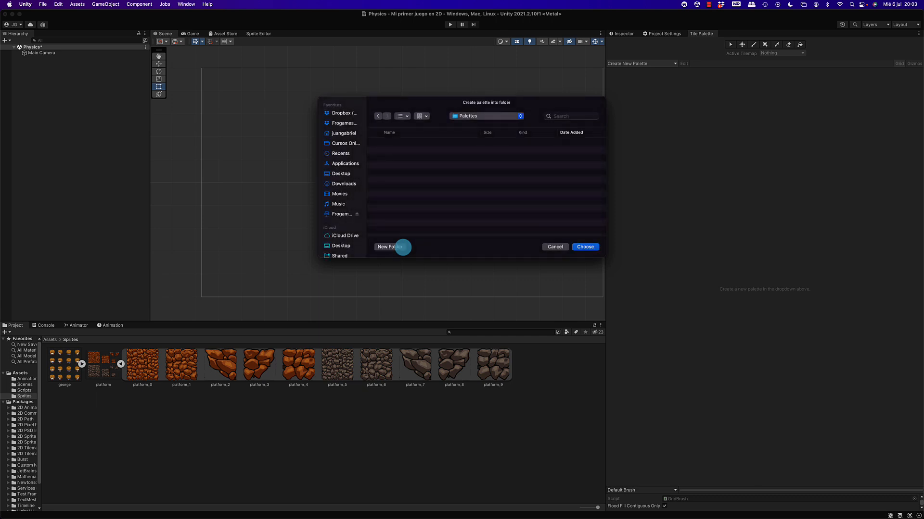
click(590, 247)
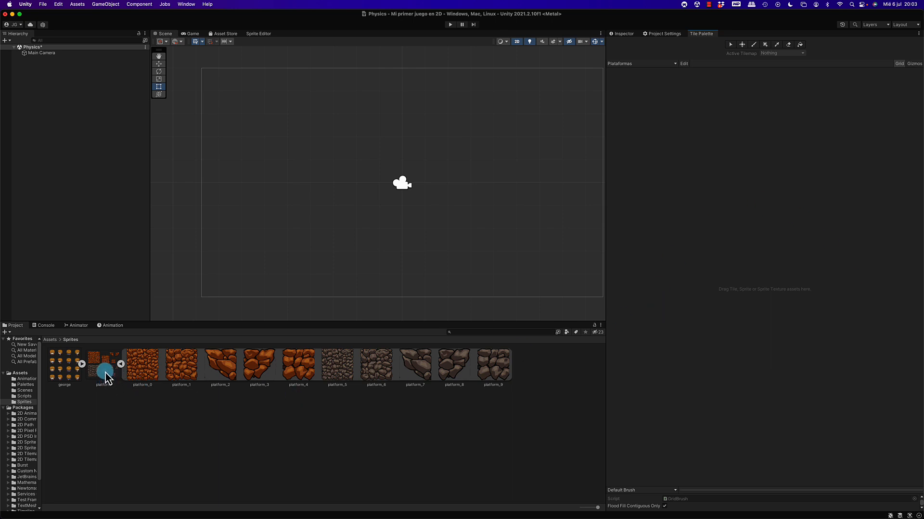
Add the platform sprite sheet to the Plataformas palette, generating its tiles into a new Plataformas folder inside Assets/Palettes.
drag(107, 376, 733, 212)
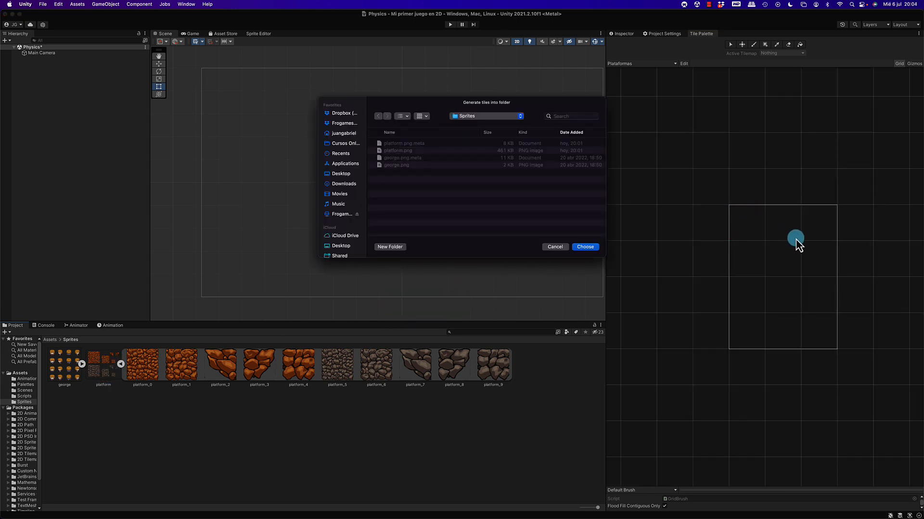
click(475, 123)
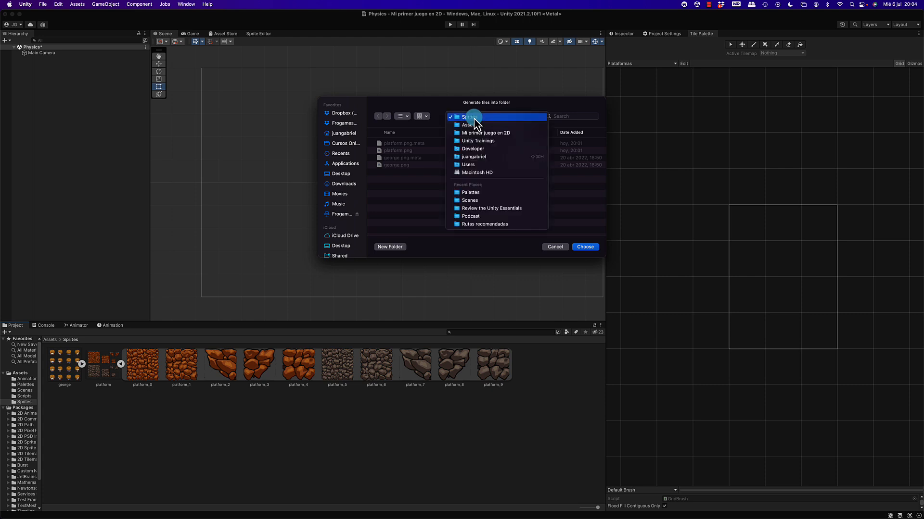
click(470, 123)
click(401, 151)
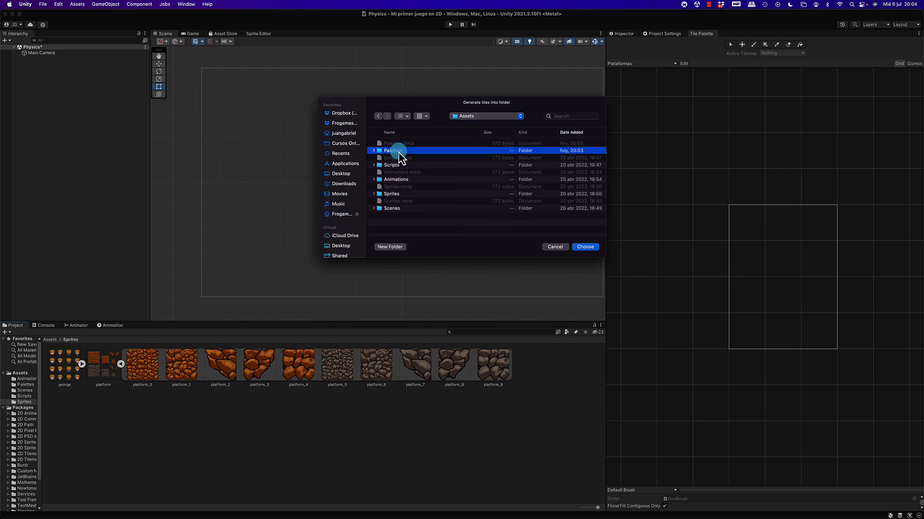
double_click(399, 151)
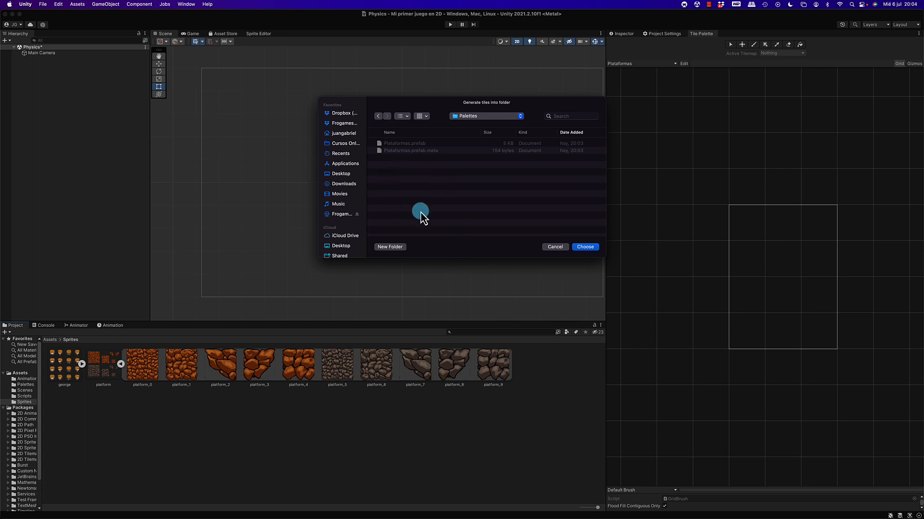
click(391, 247)
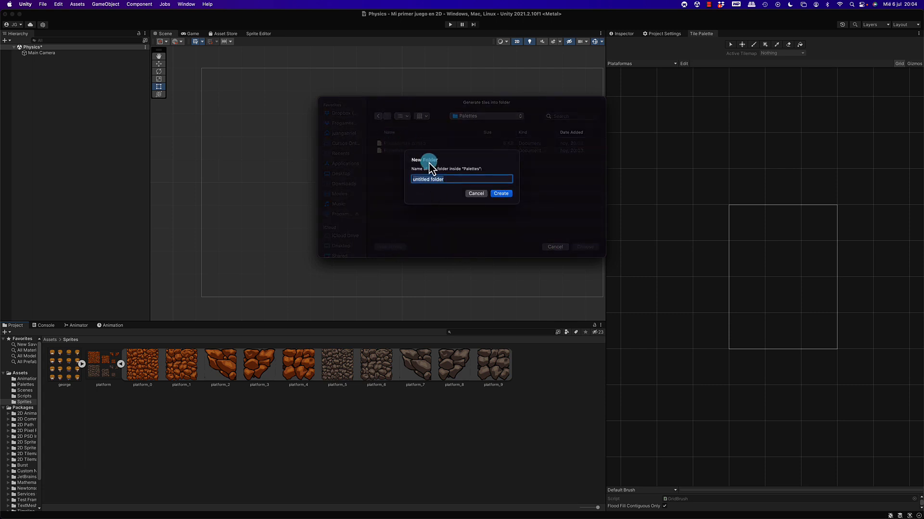
text(Plataformas)
key(Return)
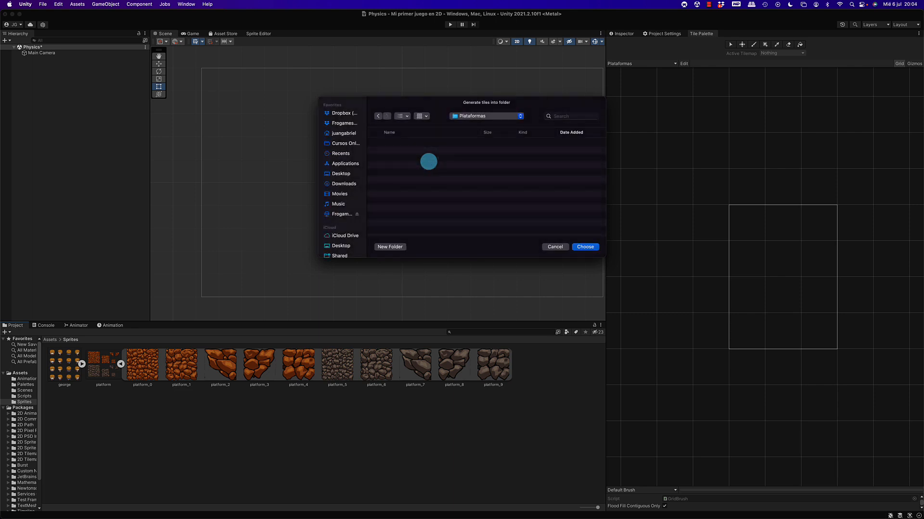
click(585, 246)
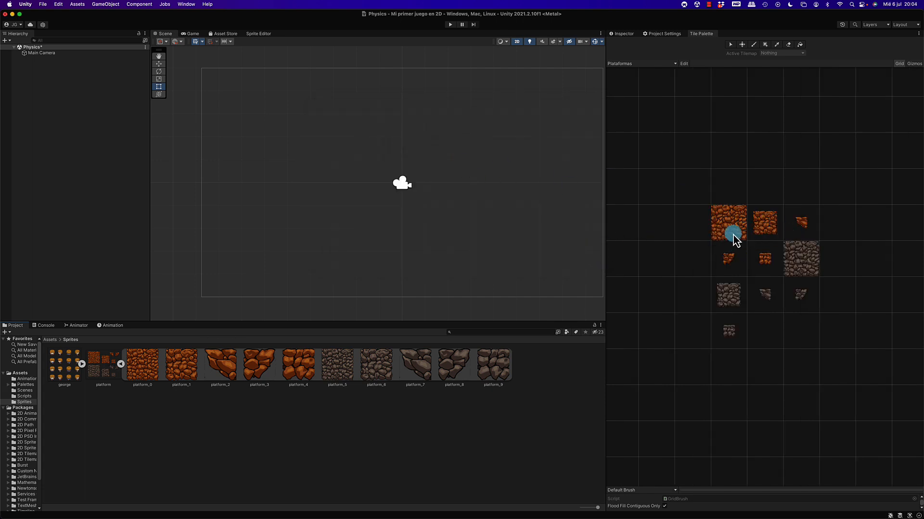
Examine the generated orange and grey tiles in the palette one by one, comparing their sizes and shapes.
click(733, 237)
click(763, 236)
click(798, 262)
click(766, 261)
click(731, 261)
click(728, 295)
click(764, 294)
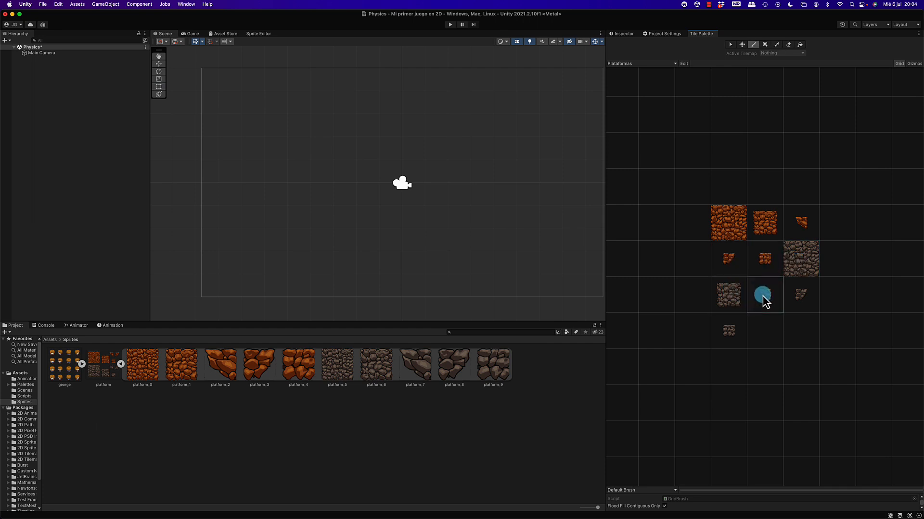
click(802, 297)
click(731, 327)
click(803, 301)
click(765, 297)
click(729, 296)
click(734, 330)
click(726, 219)
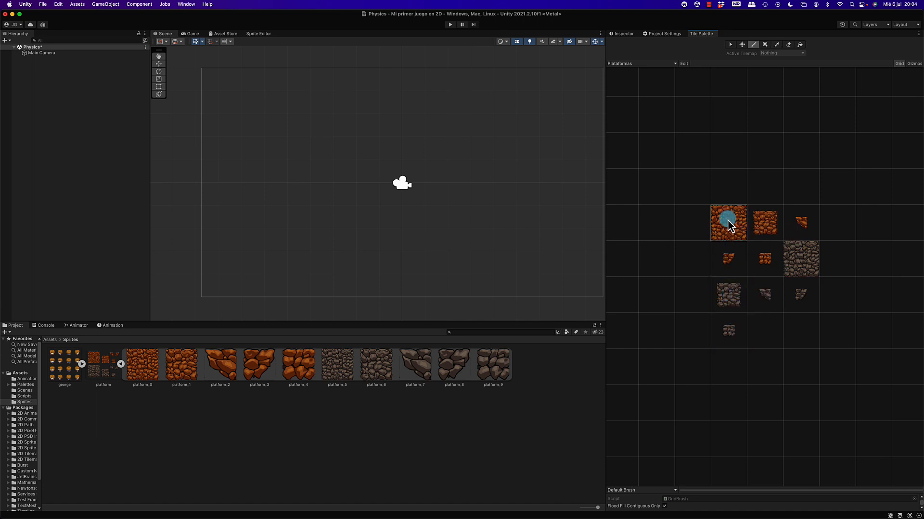
click(801, 258)
click(731, 297)
click(724, 221)
Review the platform texture's import settings and return to the tile palette.
click(103, 373)
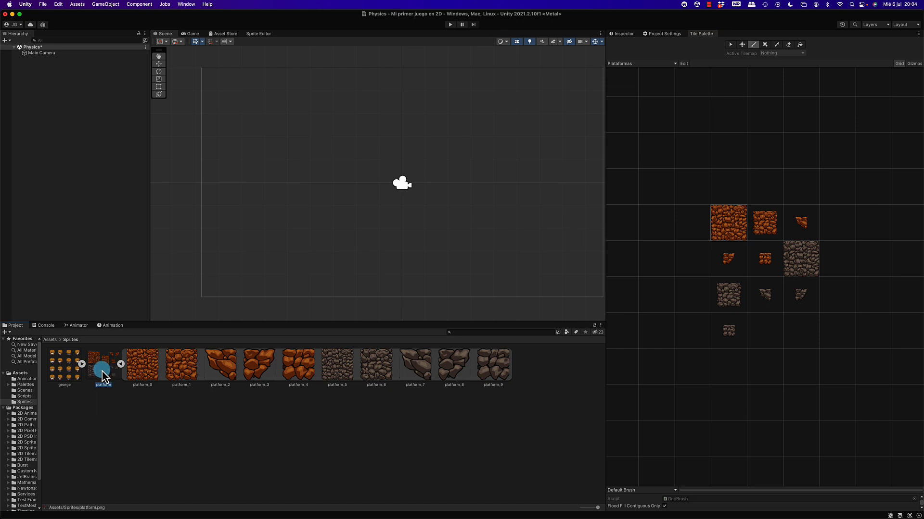
click(622, 34)
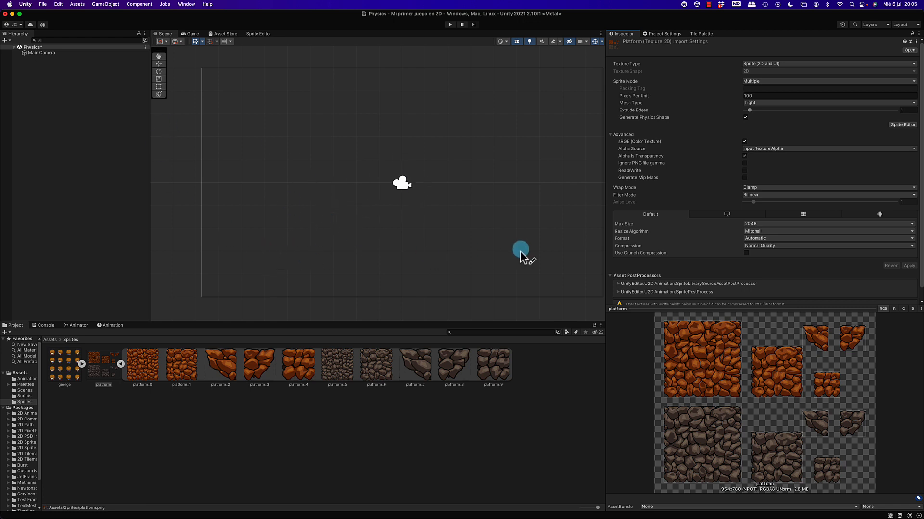
click(698, 35)
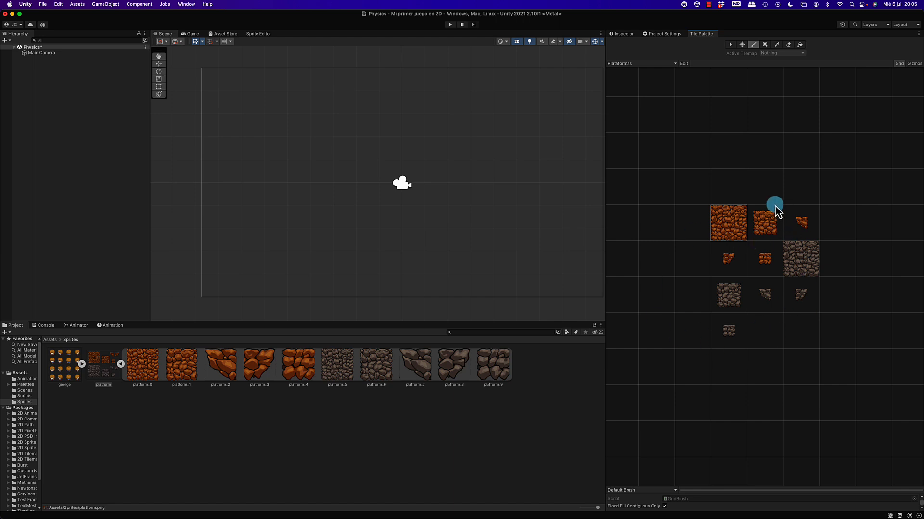
Create a rectangular 2D tilemap in the Physics scene, keeping its default name.
click(29, 69)
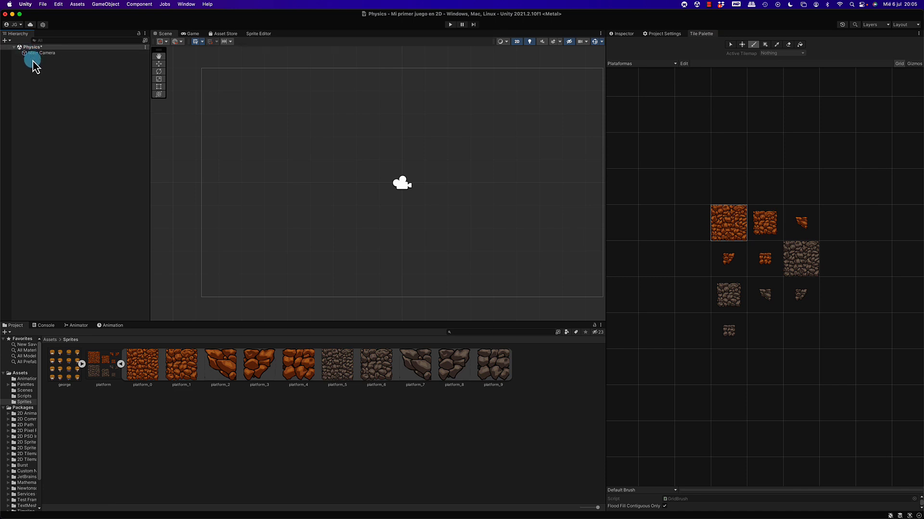
right_click(33, 62)
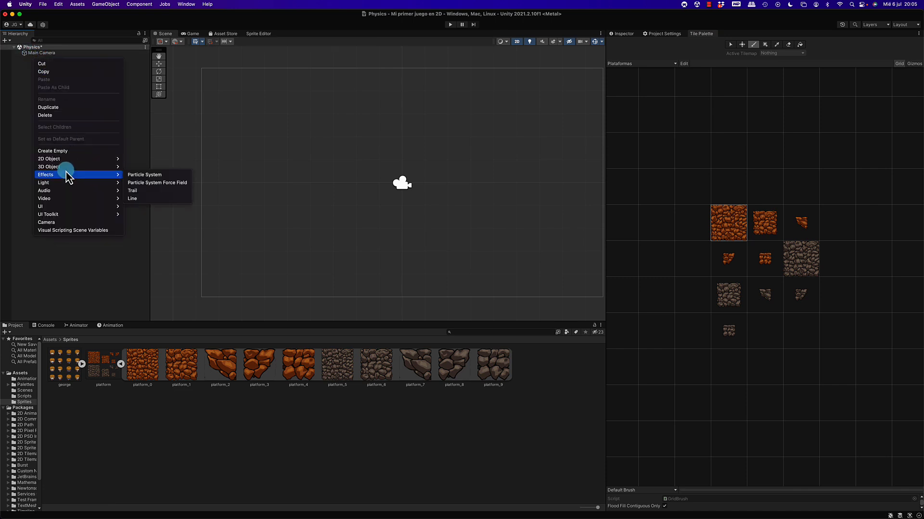
mouse_move(65, 167)
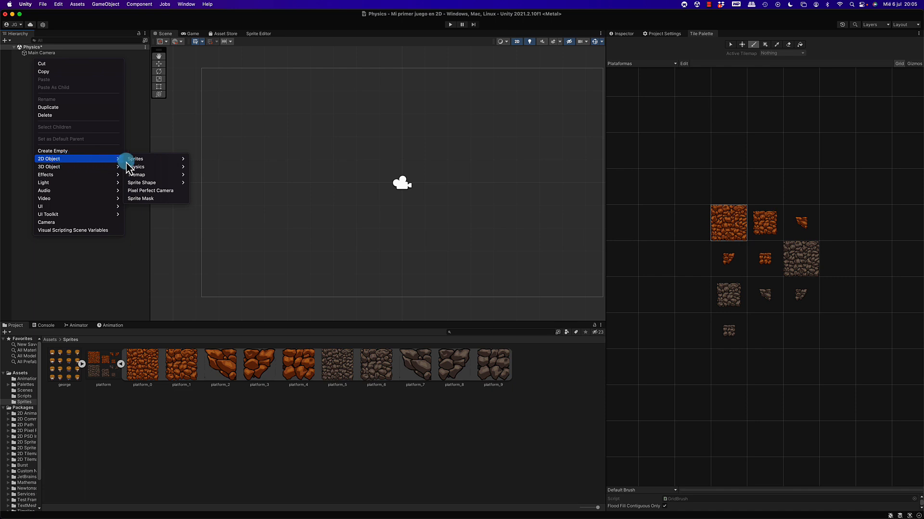
click(147, 176)
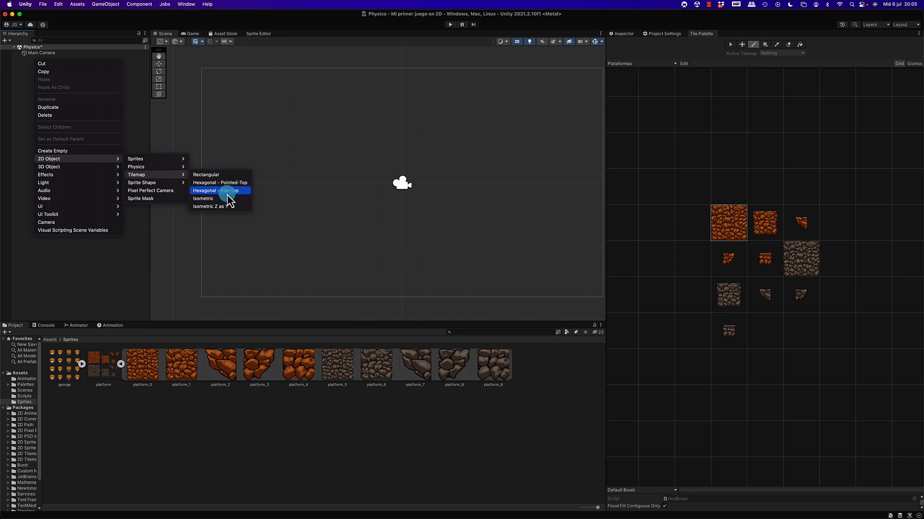
click(212, 176)
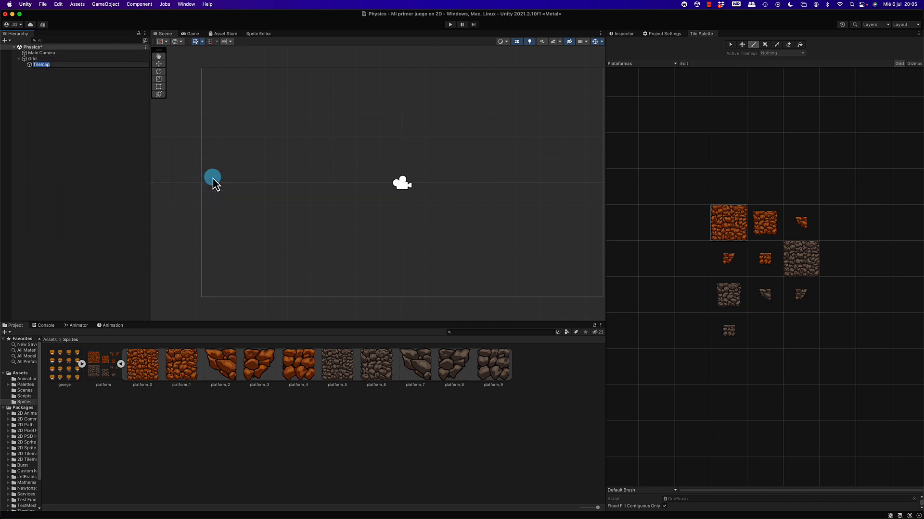
click(45, 83)
Review the component settings of the Grid object and its child Tilemap.
click(42, 60)
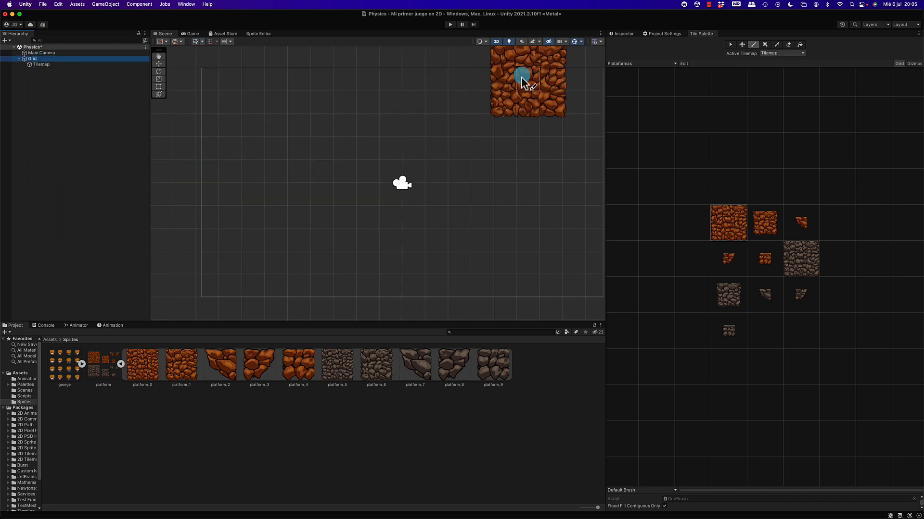
click(621, 33)
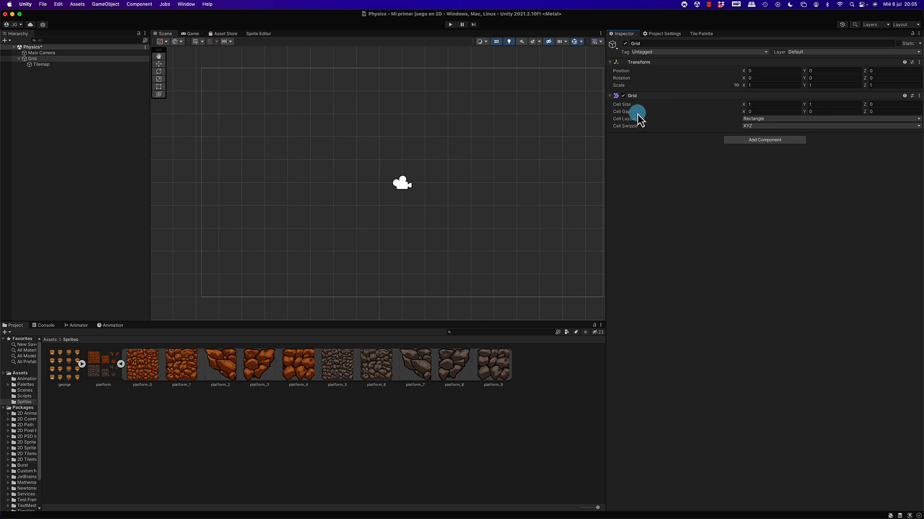
click(56, 66)
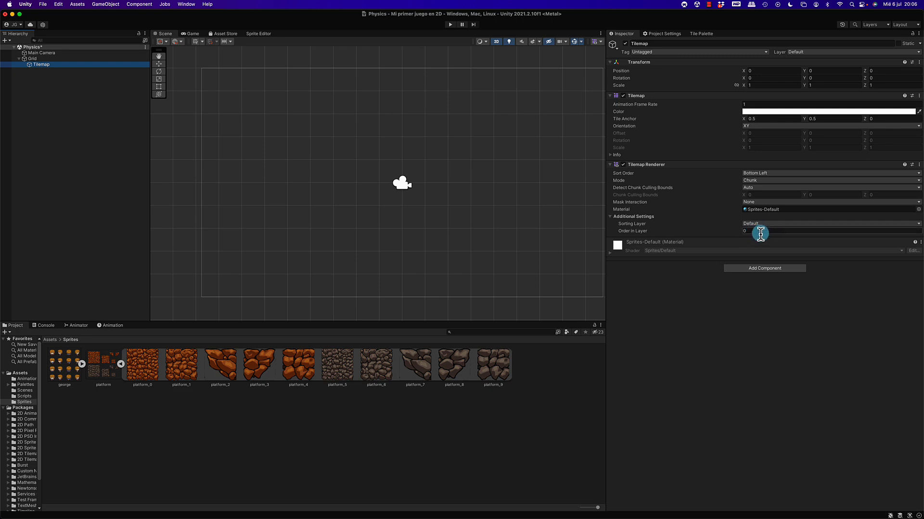
Paint a row of eight orange left-end tiles (platform_2) along the camera frame's bottom edge, starting near its lower-left corner.
click(701, 33)
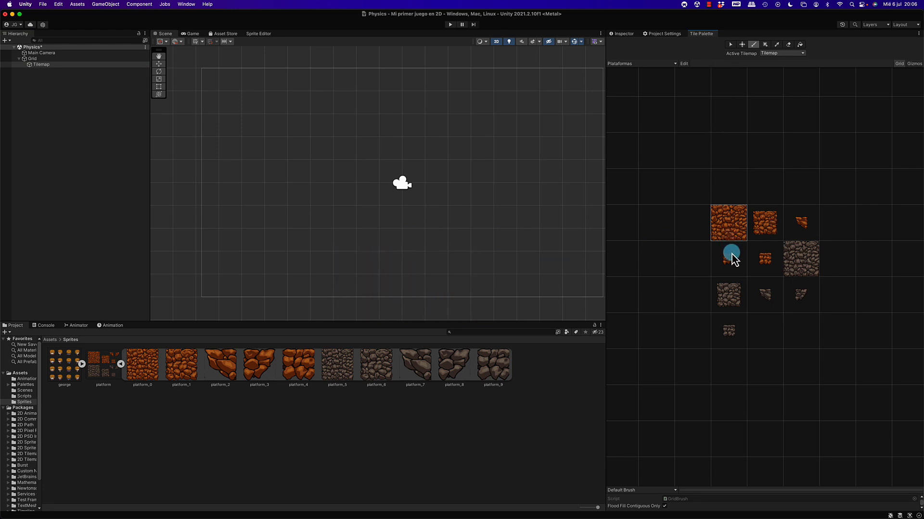
click(802, 236)
click(805, 229)
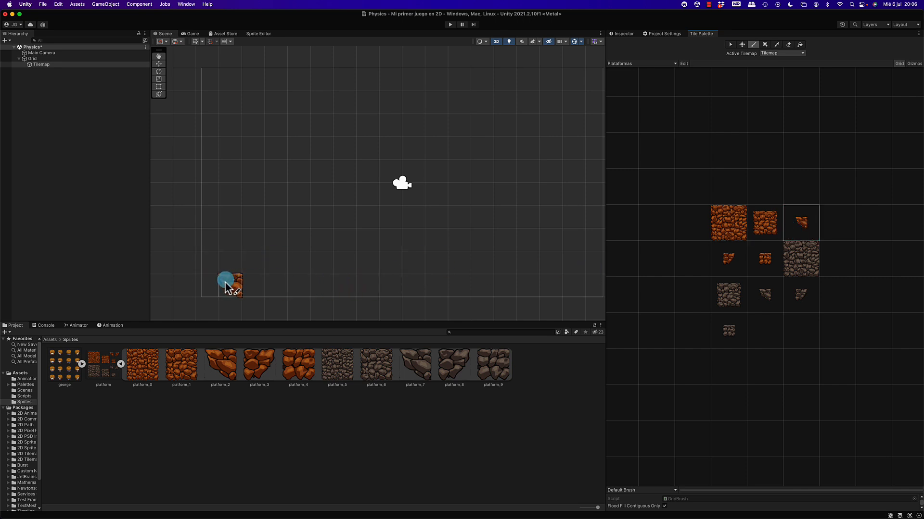
click(227, 284)
click(283, 293)
drag(290, 290, 357, 290)
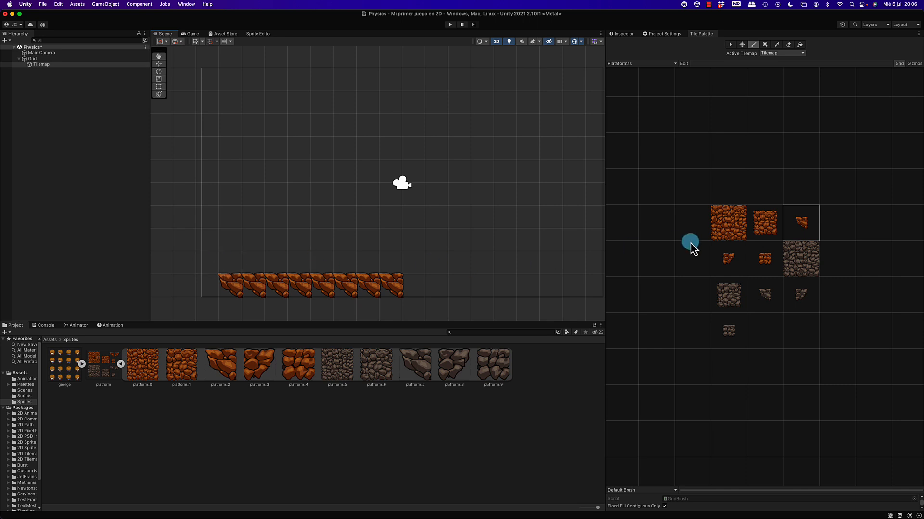
Repaint the bottom row after its first tile with eight platform_4 tiles and cap the right end with platform_3.
click(764, 257)
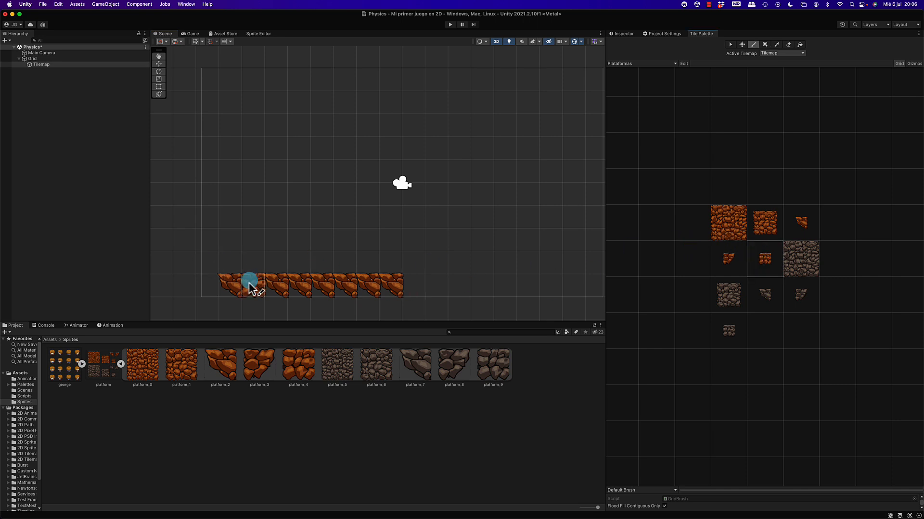
drag(249, 284, 306, 285)
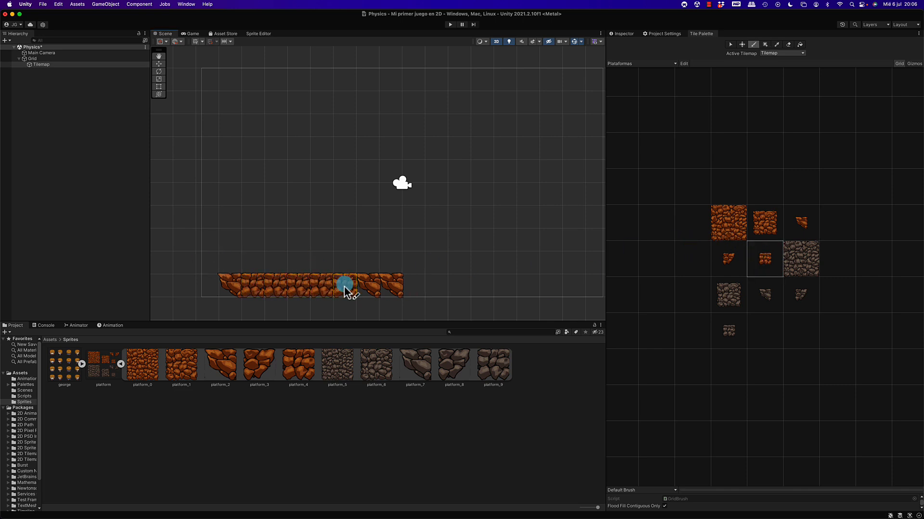
click(730, 261)
click(433, 286)
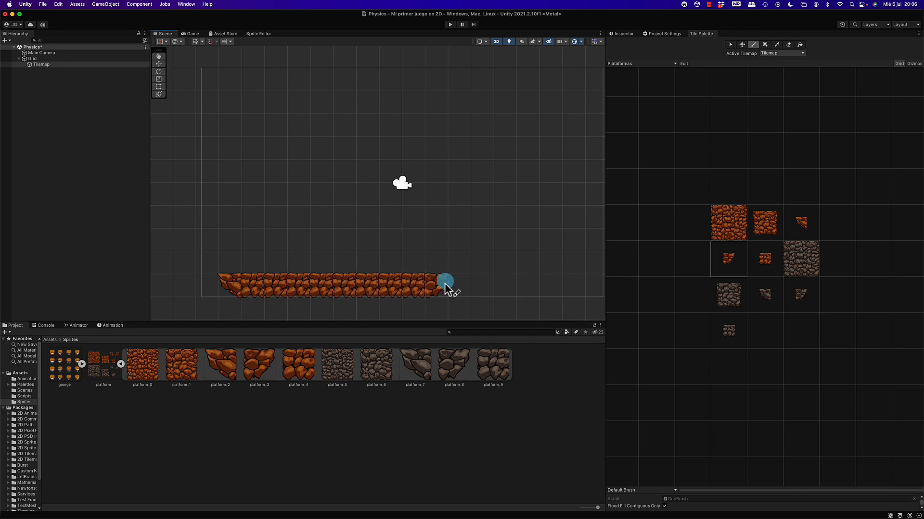
Paint a higher platform two rows above and right of the floor, using platform_2, four platform_4 tiles and a platform_3 end.
mouse_move(520, 244)
middle_down()
mouse_move(427, 234)
mouse_move(417, 249)
middle_up()
click(801, 223)
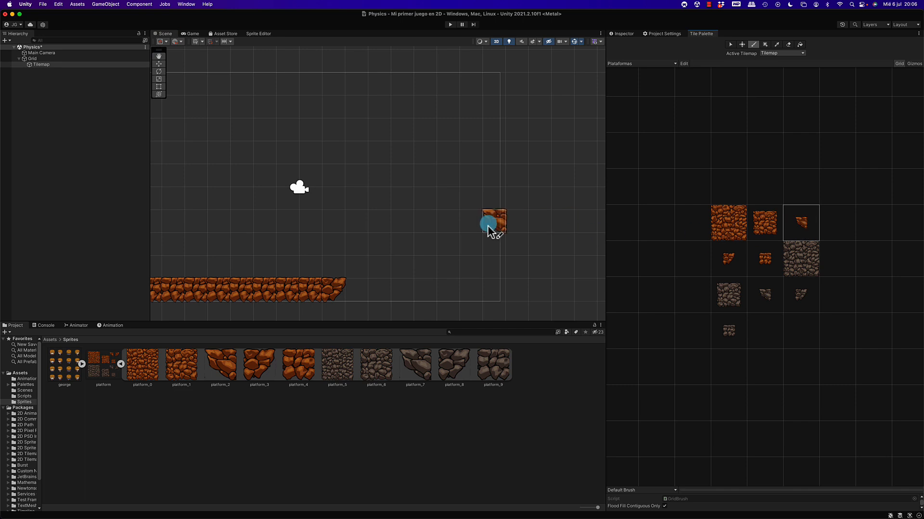
click(382, 250)
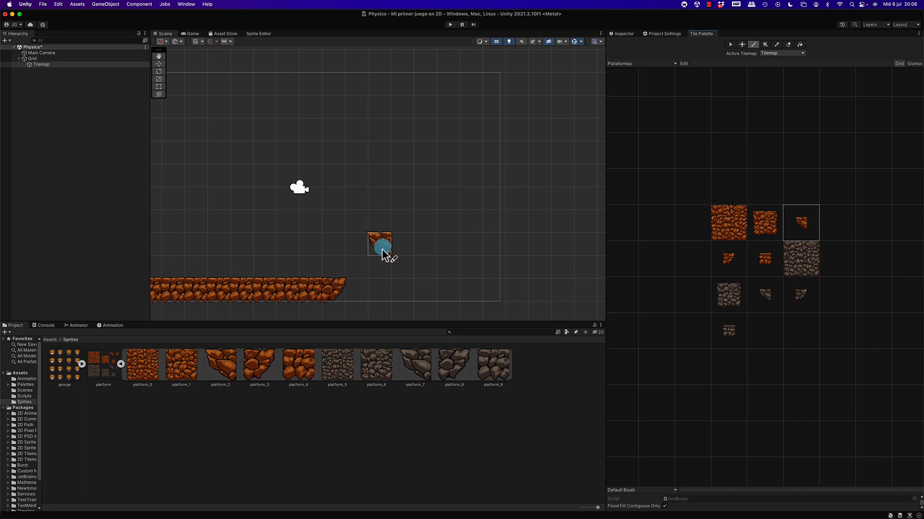
click(762, 258)
drag(402, 244, 469, 247)
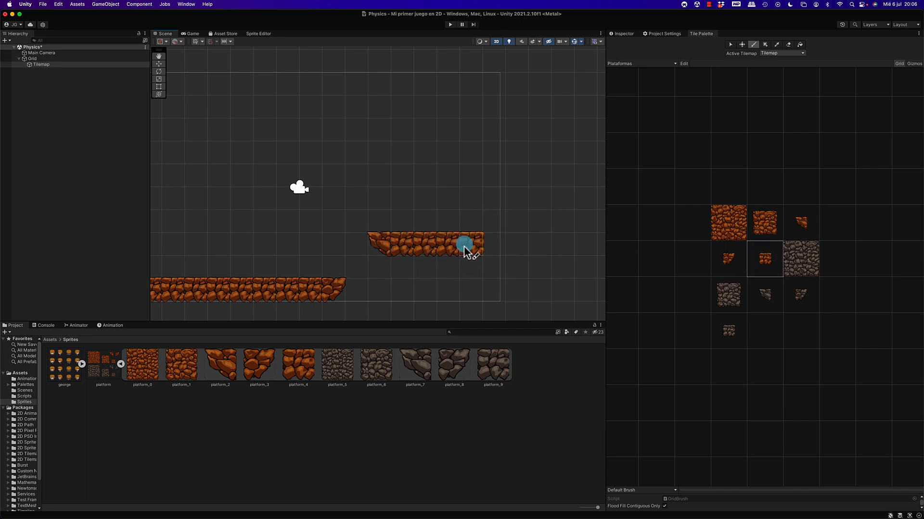
click(729, 258)
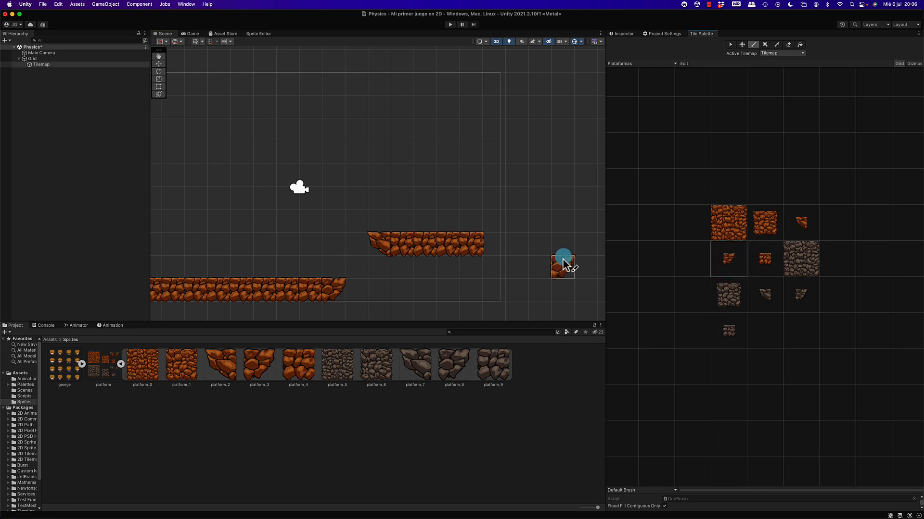
Paint a tall vertical wall with the large orange tile (platform_0) directly beside the floor's left end.
click(734, 220)
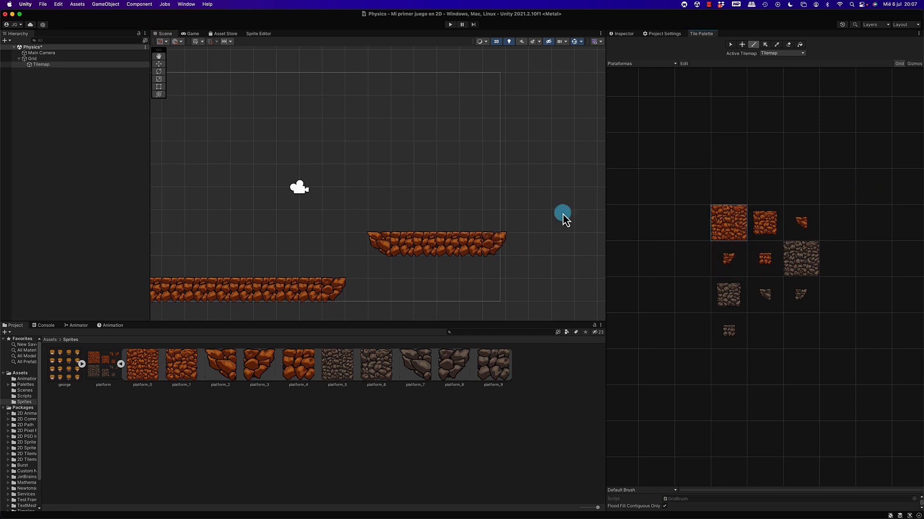
click(461, 204)
scroll(461, 204, down, 3)
scroll(460, 203, up, 1)
mouse_move(535, 220)
middle_down()
mouse_move(419, 211)
mouse_move(621, 208)
middle_up()
middle_drag(299, 178, 438, 190)
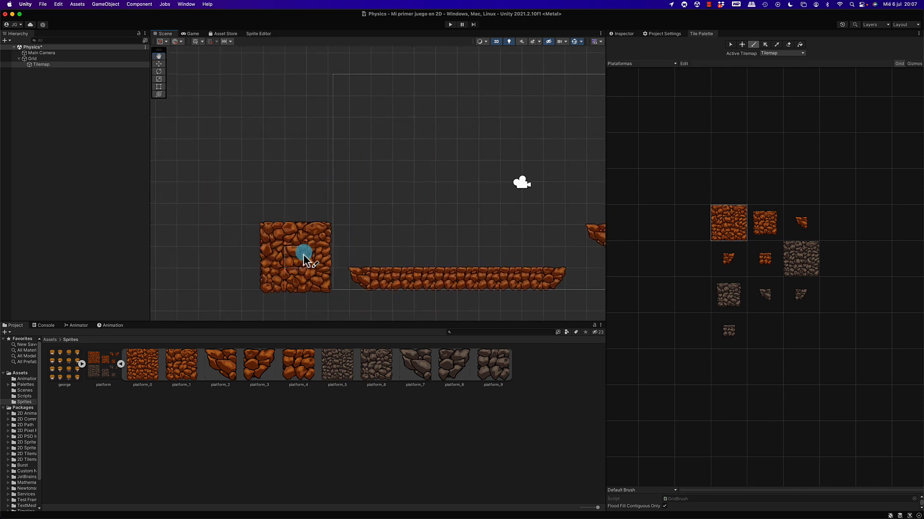
click(317, 260)
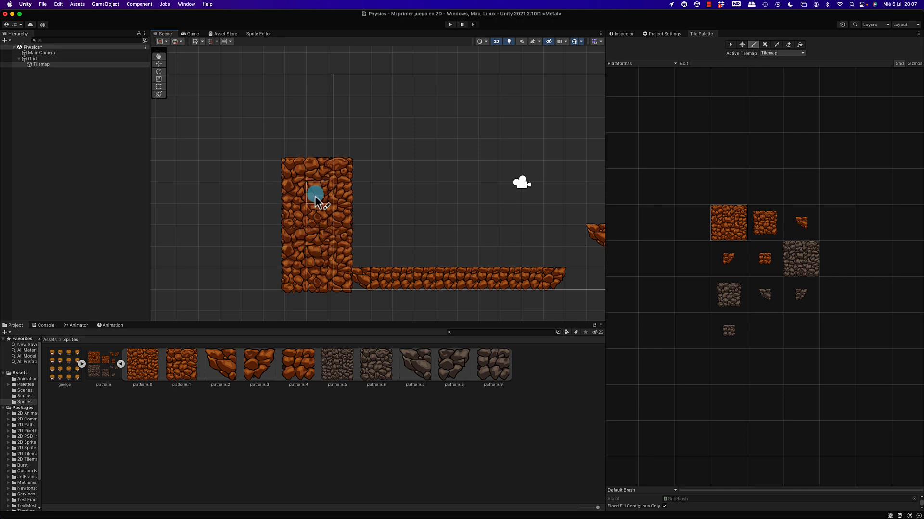
drag(313, 187, 316, 68)
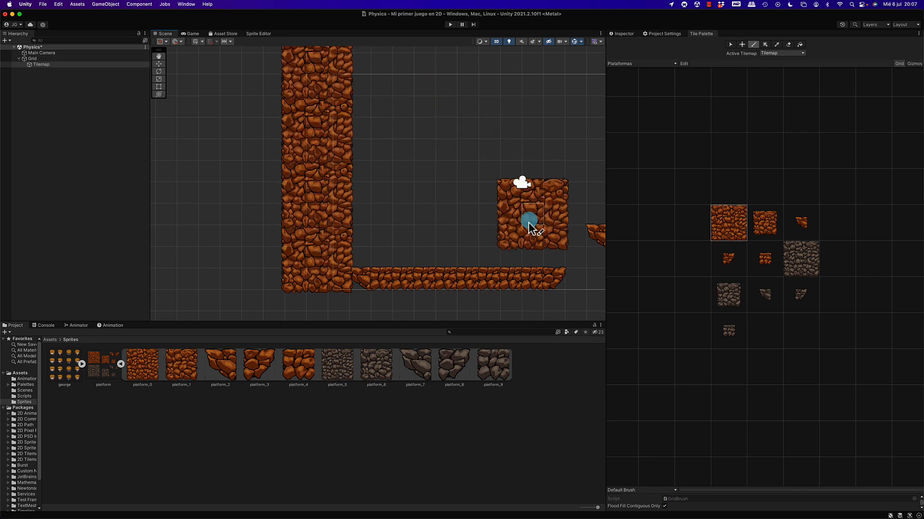
scroll(428, 210, down, 2)
middle_drag(475, 200, 316, 194)
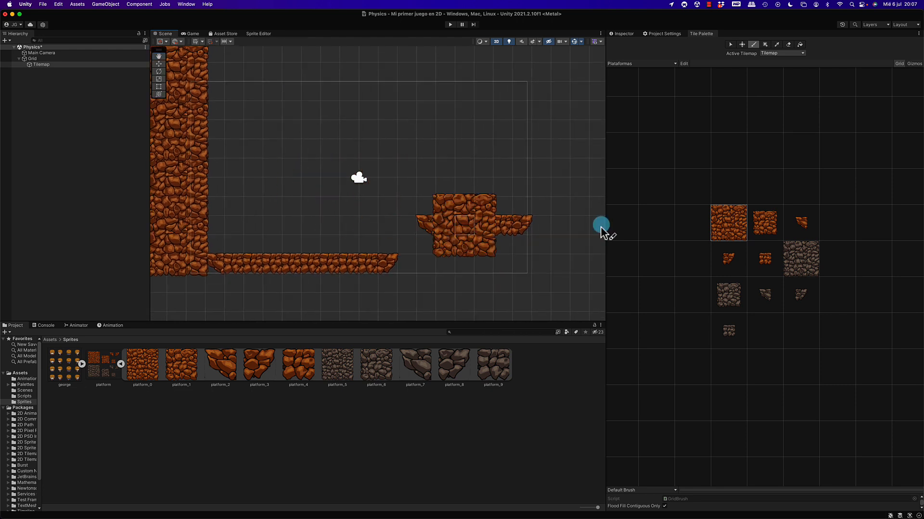
Paint a third orange platform two rows higher and one column past the second, using platform_2, five platform_4 tiles and a platform_3 end.
click(766, 297)
click(514, 234)
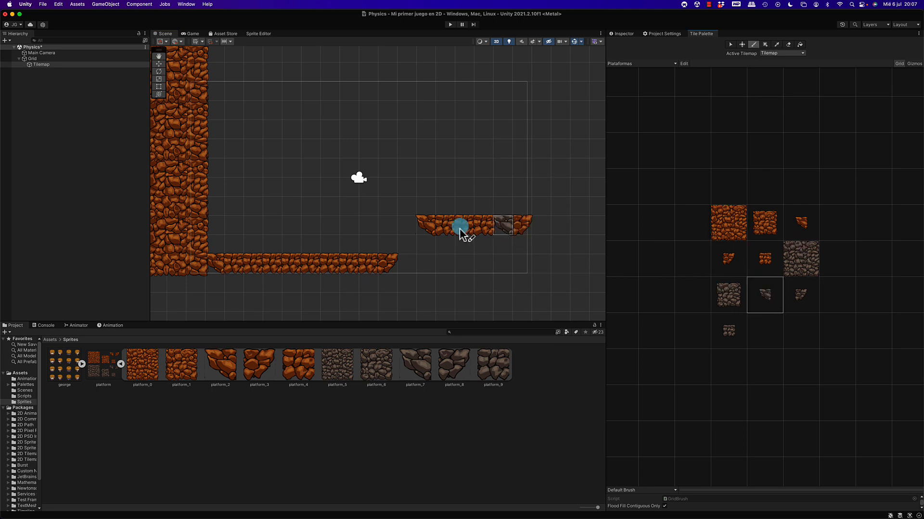
mouse_move(460, 229)
middle_down()
mouse_move(497, 231)
mouse_move(386, 220)
middle_up()
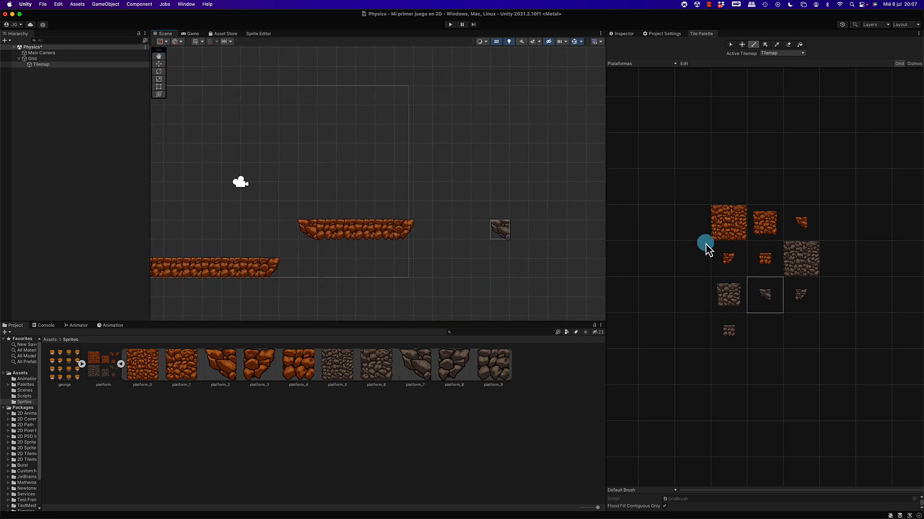
click(803, 229)
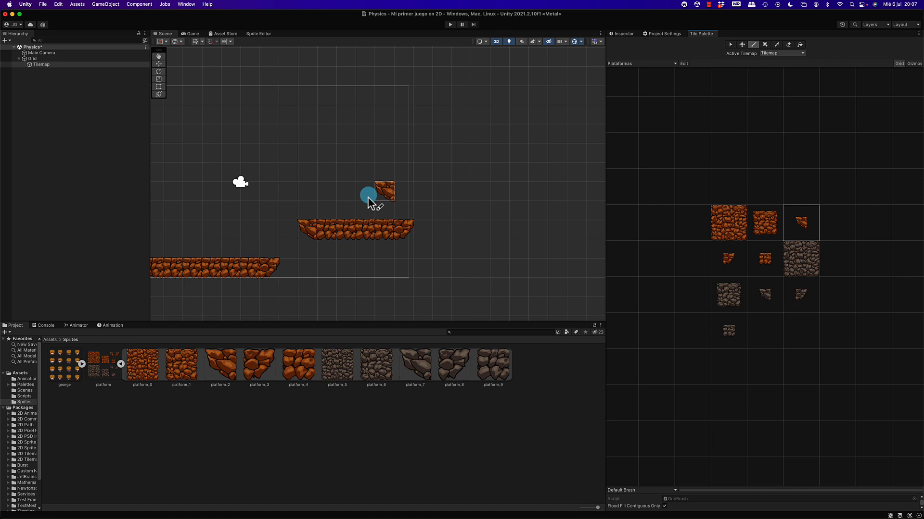
click(439, 197)
click(750, 262)
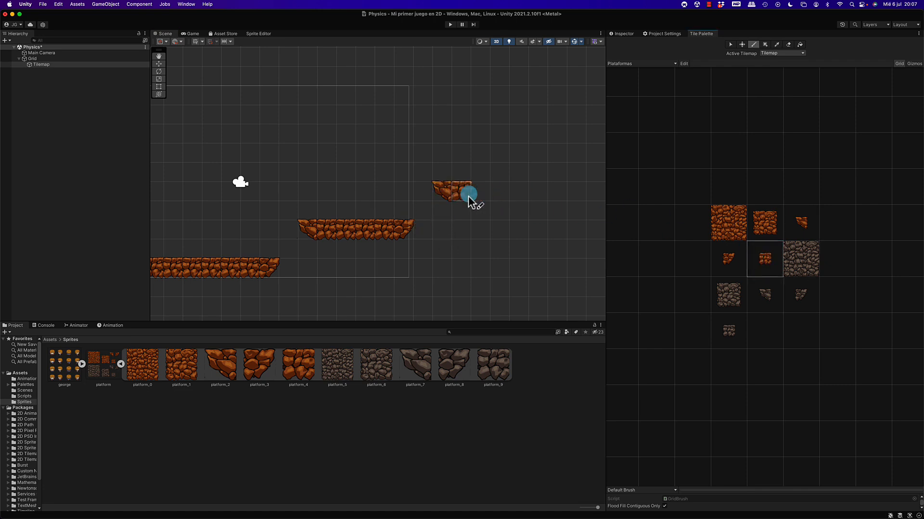
drag(469, 196, 548, 198)
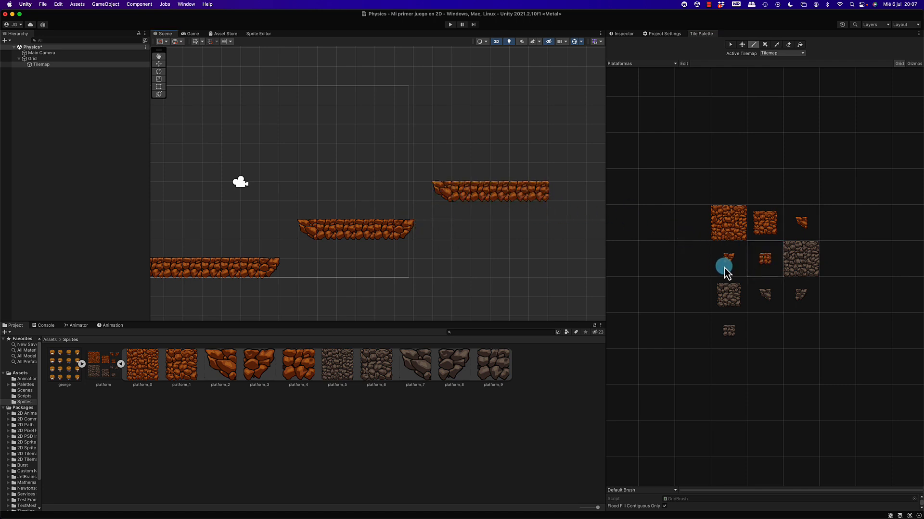
click(724, 267)
click(558, 195)
Paint a grey platform three rows below the third orange platform, starting under its end, using platform_7, five platform_9 tiles and a platform_8 end.
middle_drag(569, 214, 451, 210)
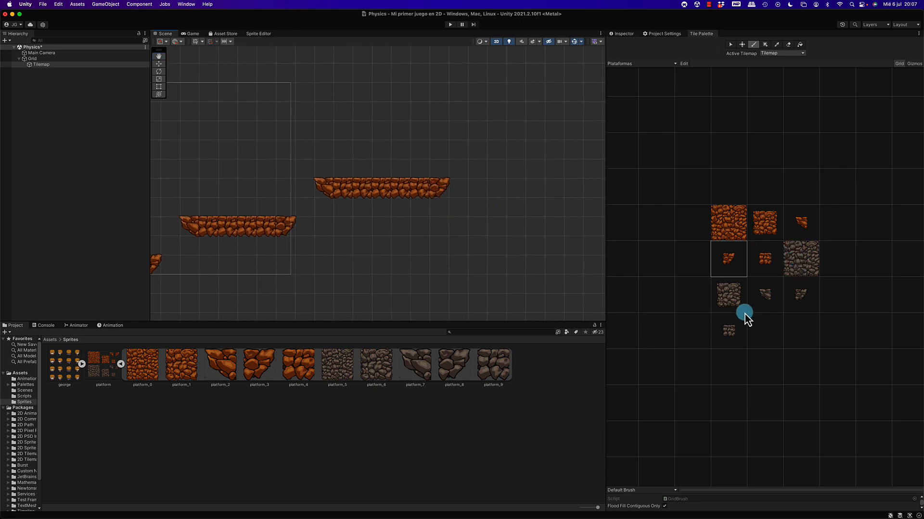
click(766, 295)
click(445, 241)
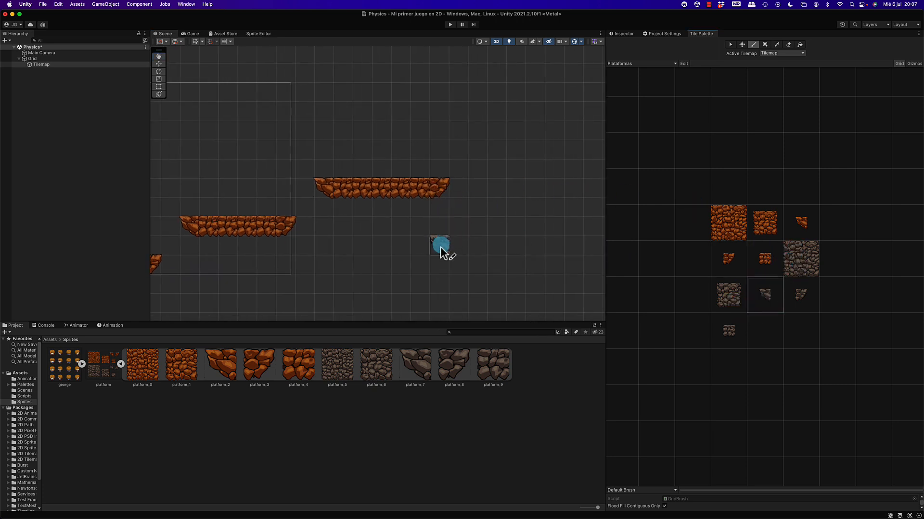
click(732, 330)
click(458, 236)
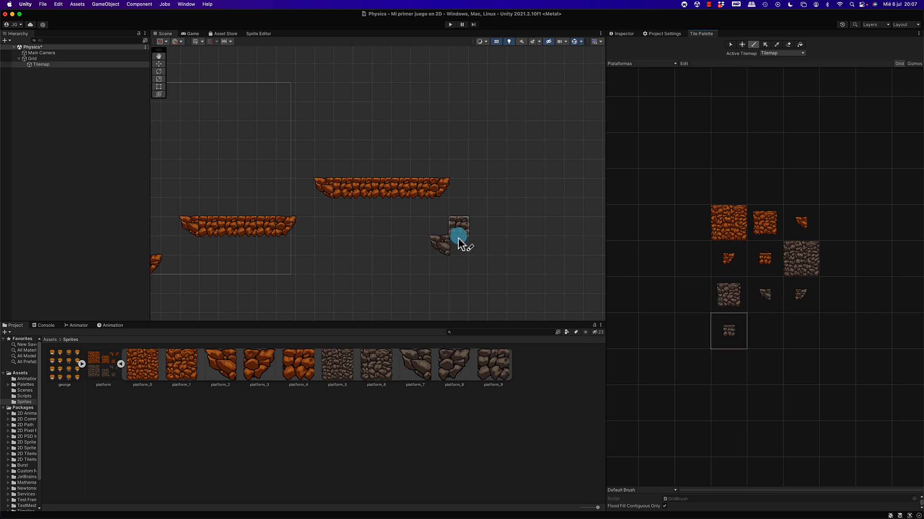
drag(472, 246, 536, 246)
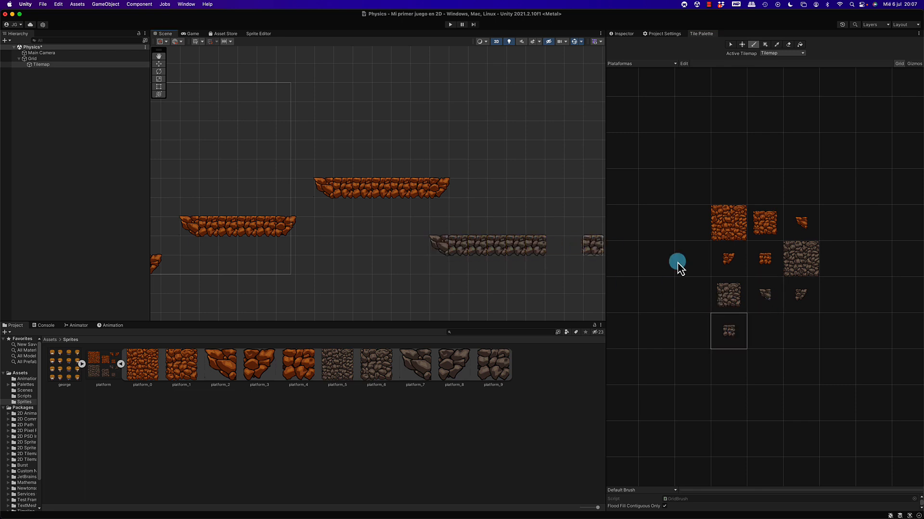
click(801, 297)
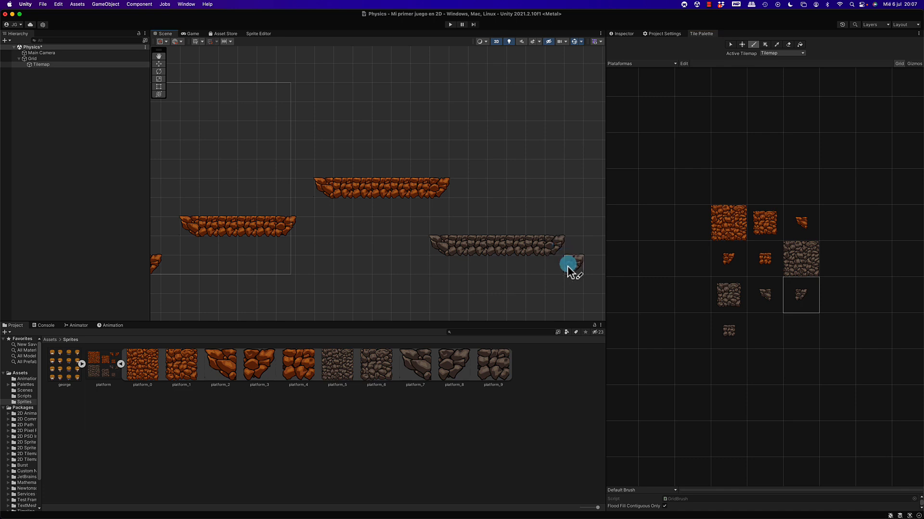
Place the george_11 sprite just above the floor near the wall, at about X -2.6, Y -1.9, and test-run the scene.
scroll(512, 253, left, 10)
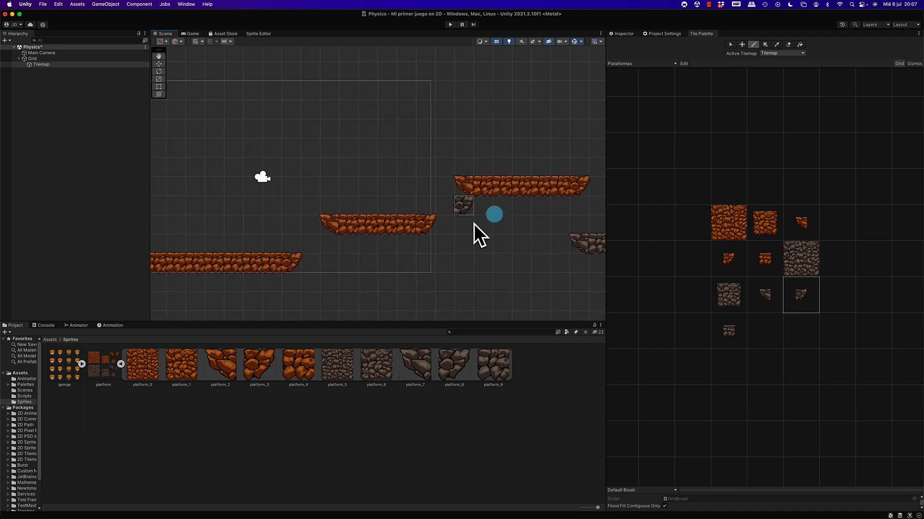
click(621, 33)
scroll(438, 233, down, 5)
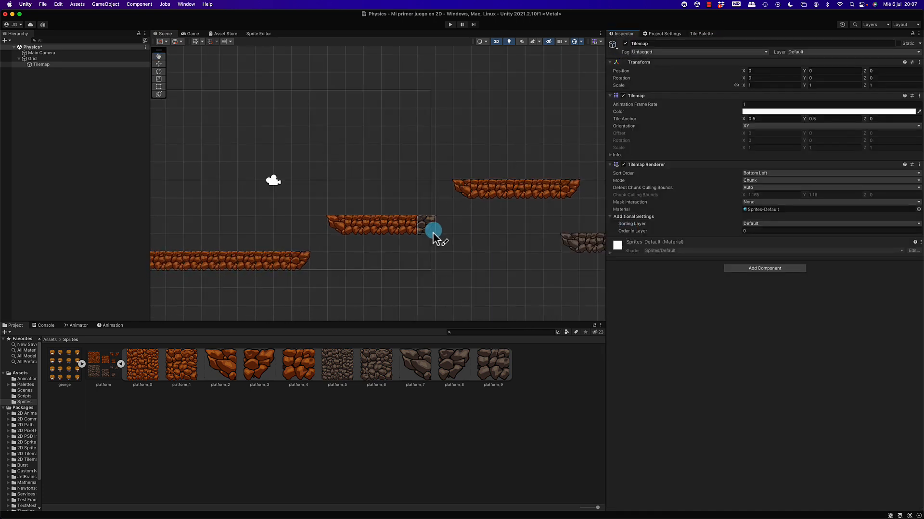
middle_drag(371, 199, 444, 231)
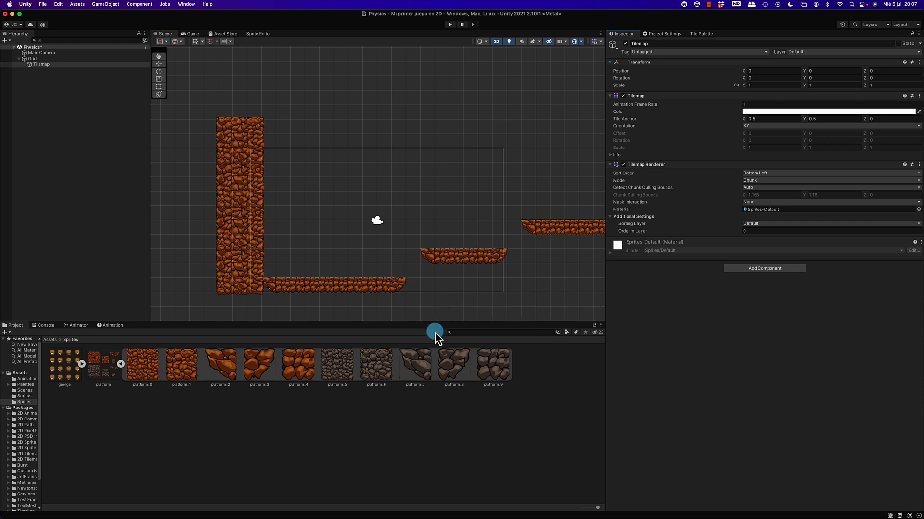
click(62, 375)
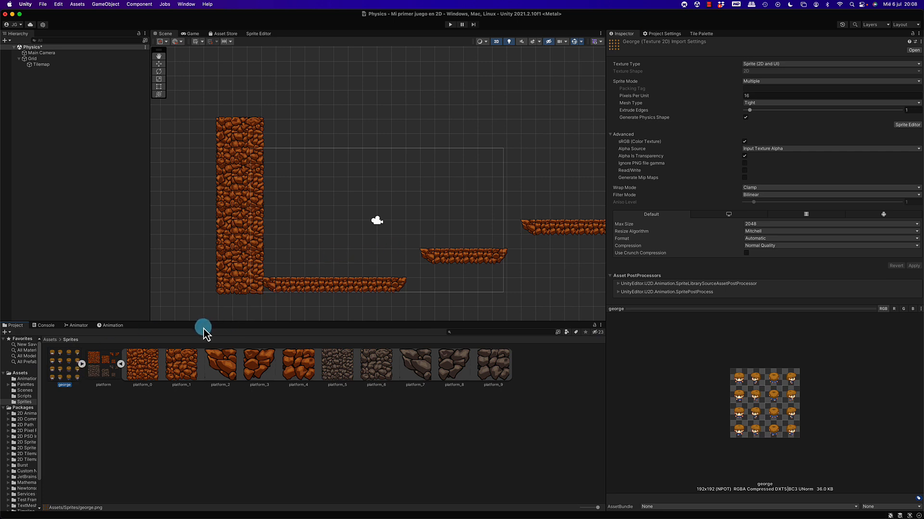
click(82, 364)
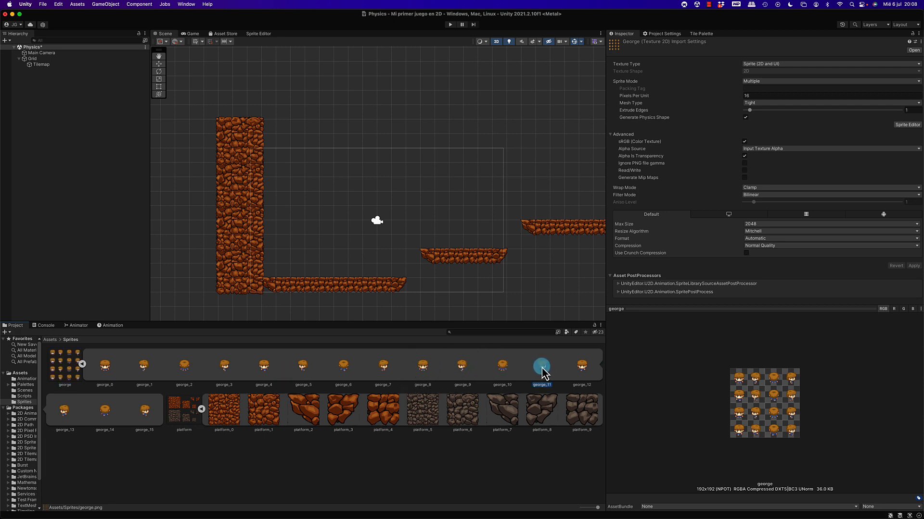
drag(542, 373, 356, 233)
drag(337, 243, 338, 243)
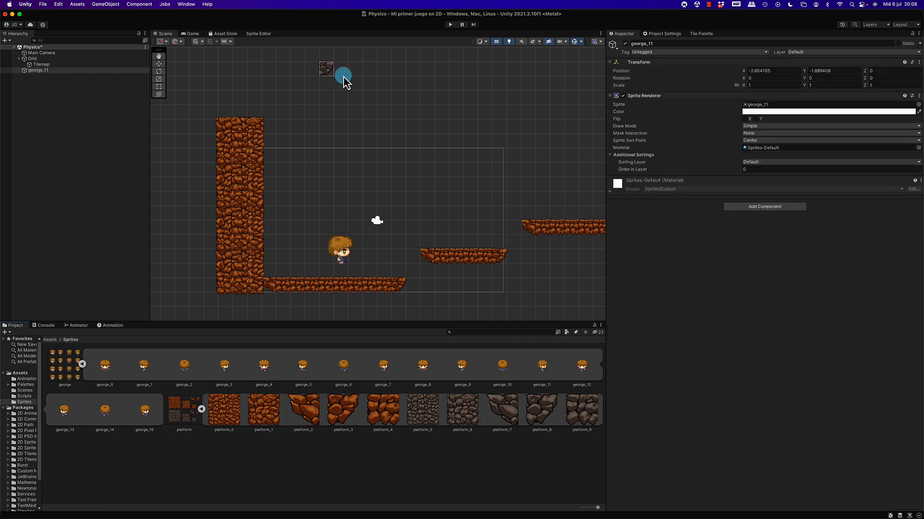
click(451, 24)
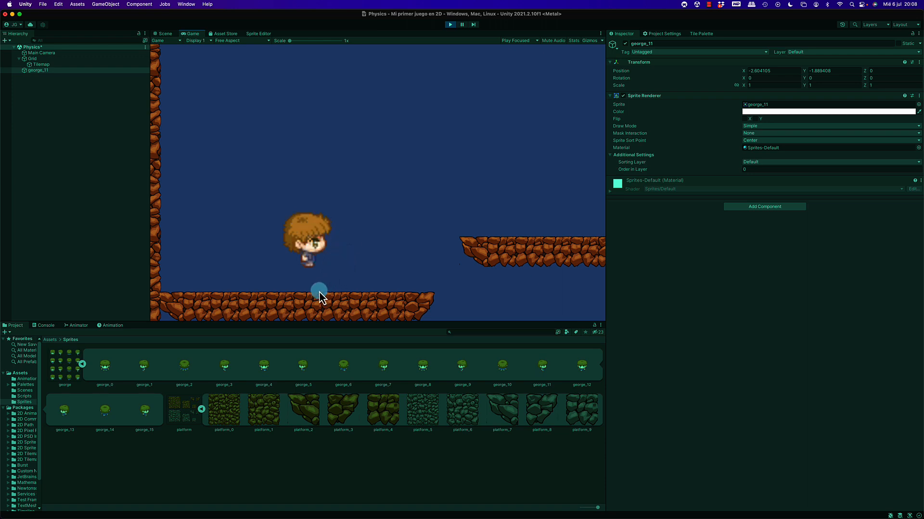
click(451, 25)
Calculate 192/4 for the george sprite sheet's cell size, set its Pixels Per Unit to 48 and apply the import settings.
click(55, 371)
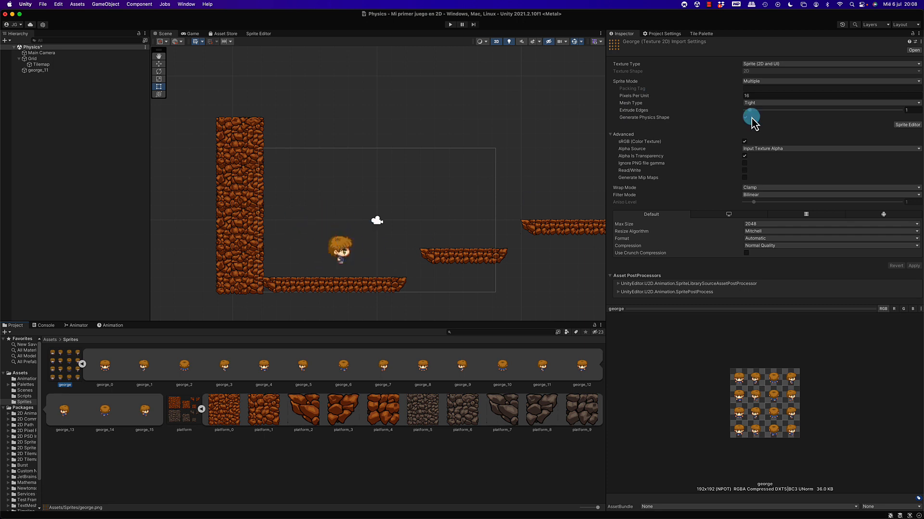
click(760, 94)
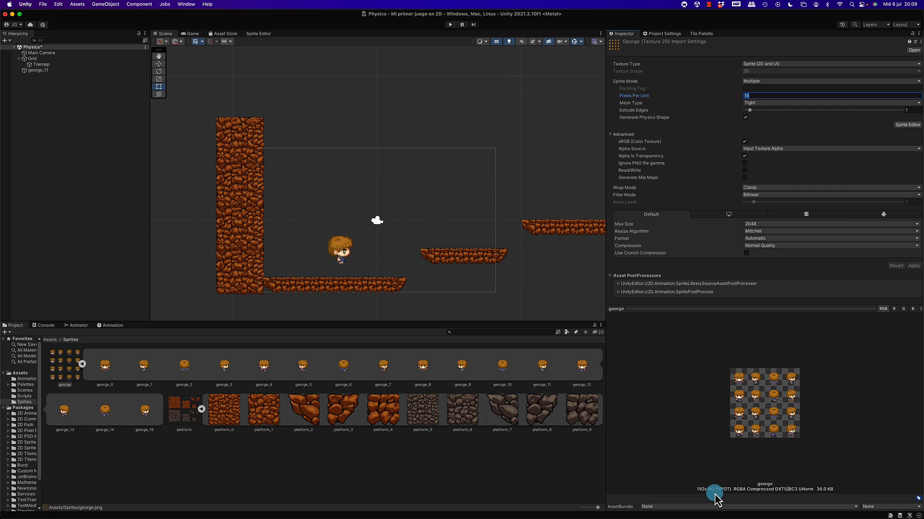
key(super+space)
text(192)
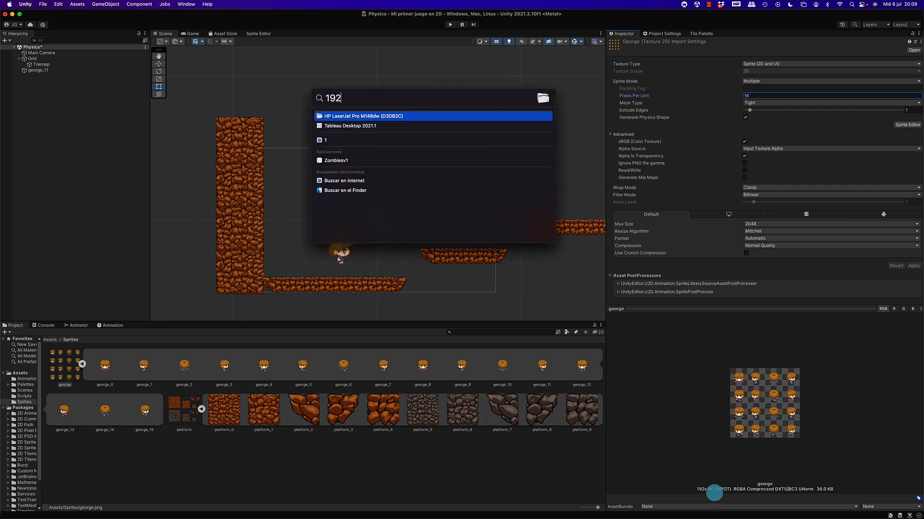
text(/4)
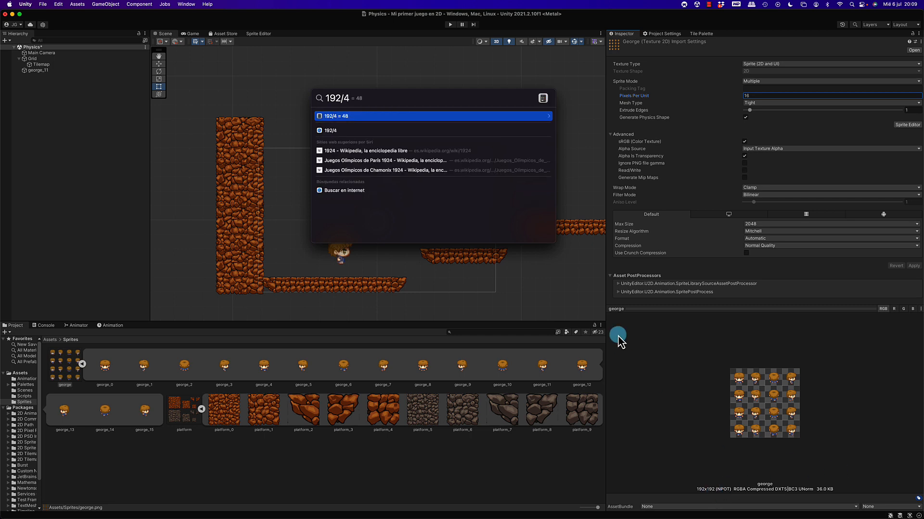
key(Escape)
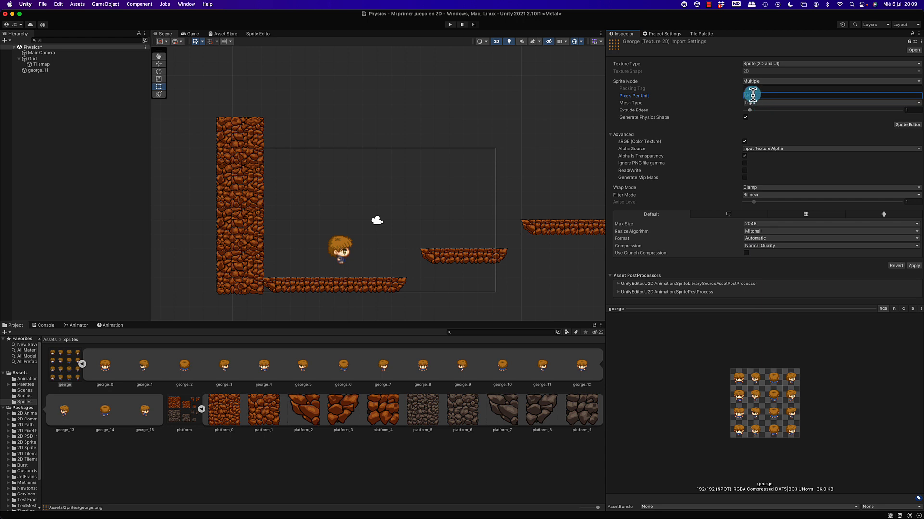
text(48)
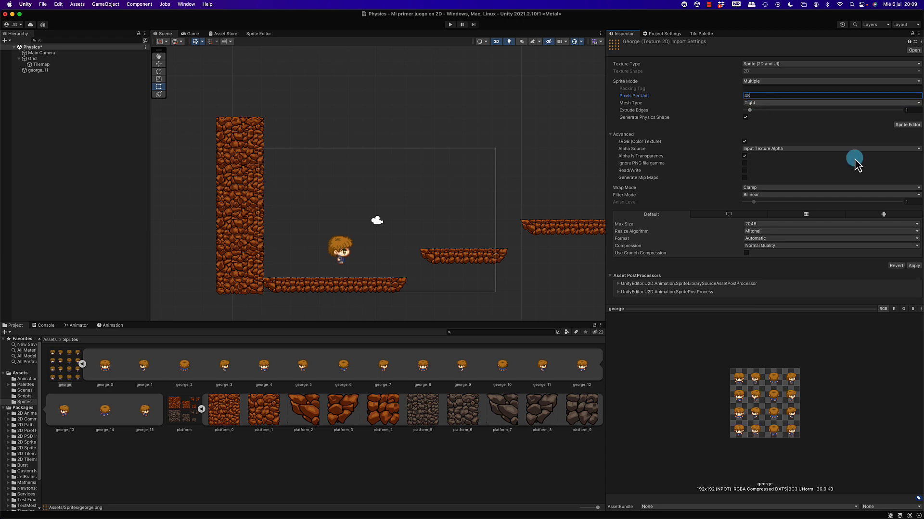
click(914, 267)
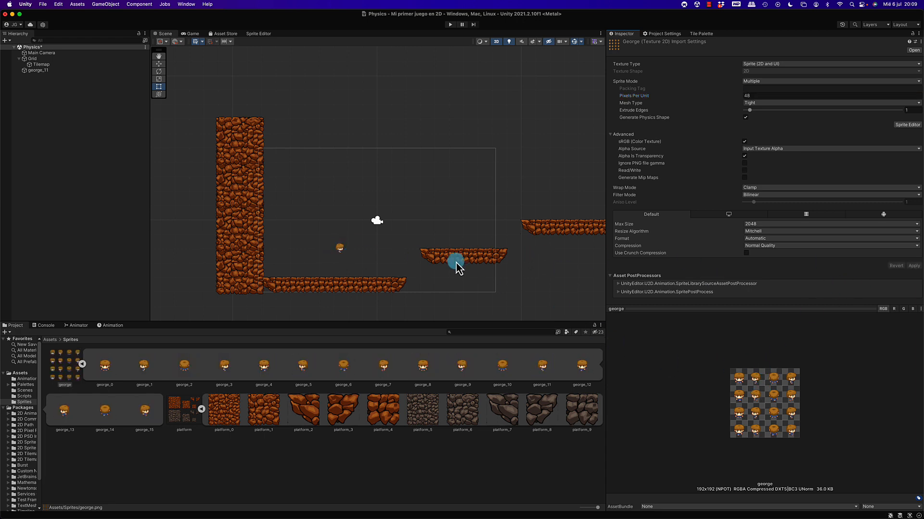
Check the character's size in the scene, run the game to compare it with the platforms, and stop the run.
scroll(336, 247, up, 2)
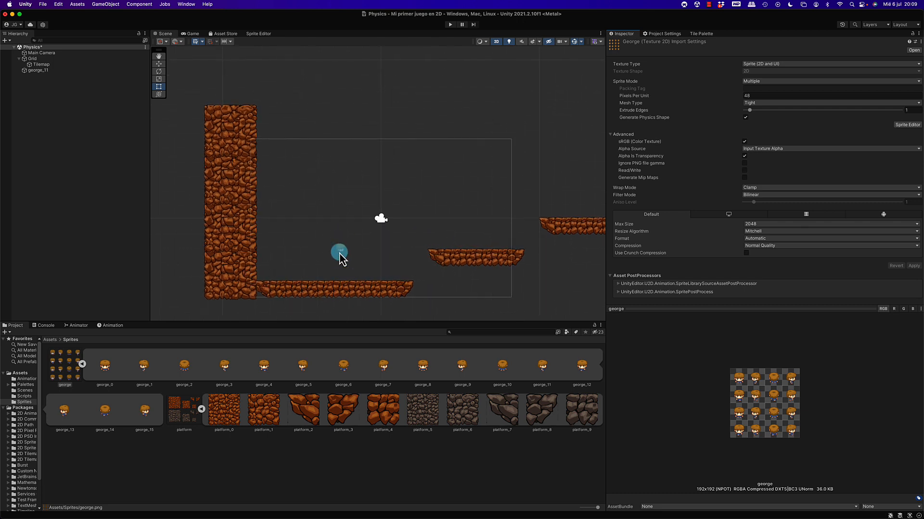
scroll(339, 255, up, 5)
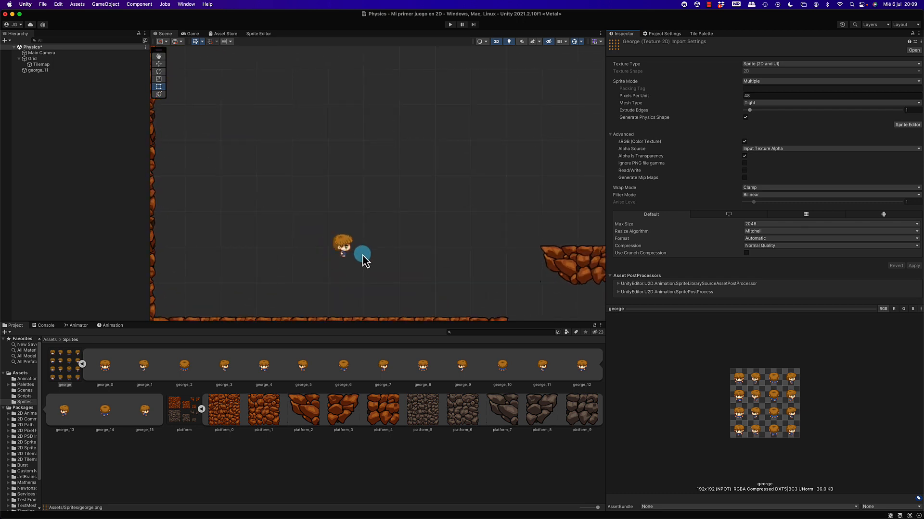
click(451, 30)
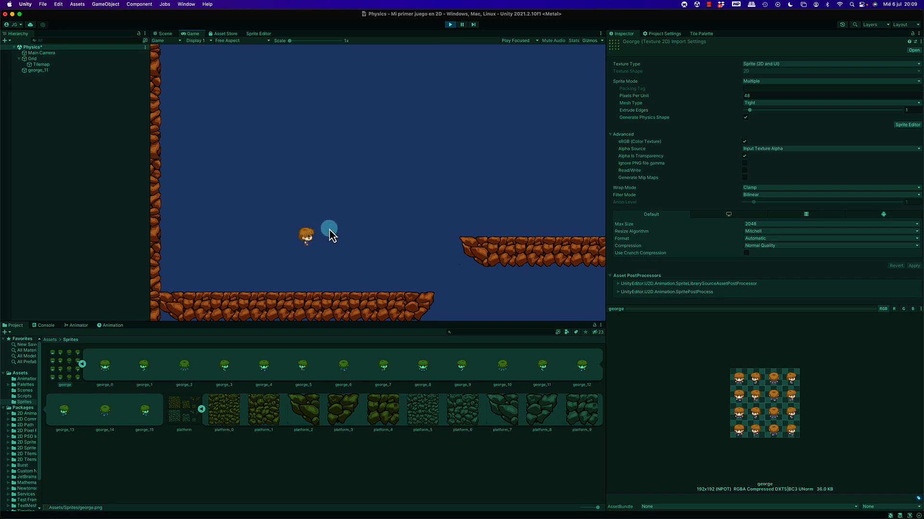
click(451, 25)
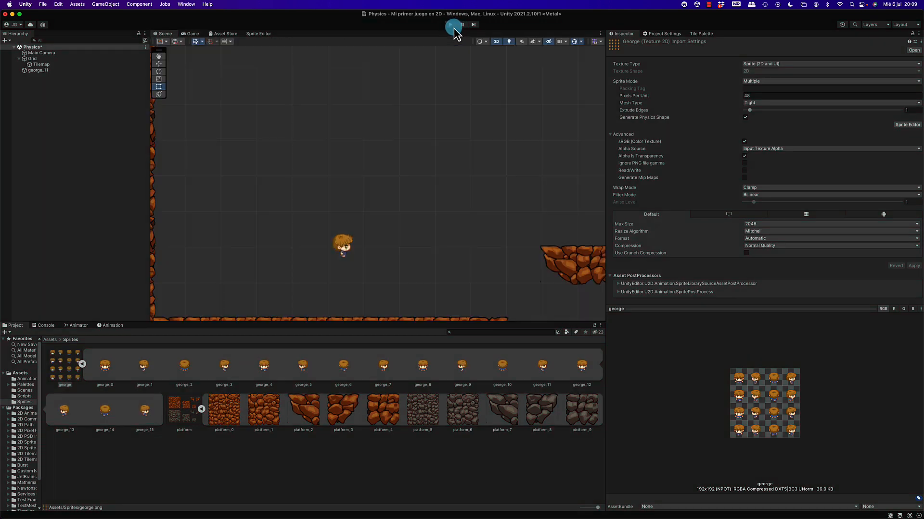
Add a Rigidbody 2D component to the george_11 object.
click(36, 71)
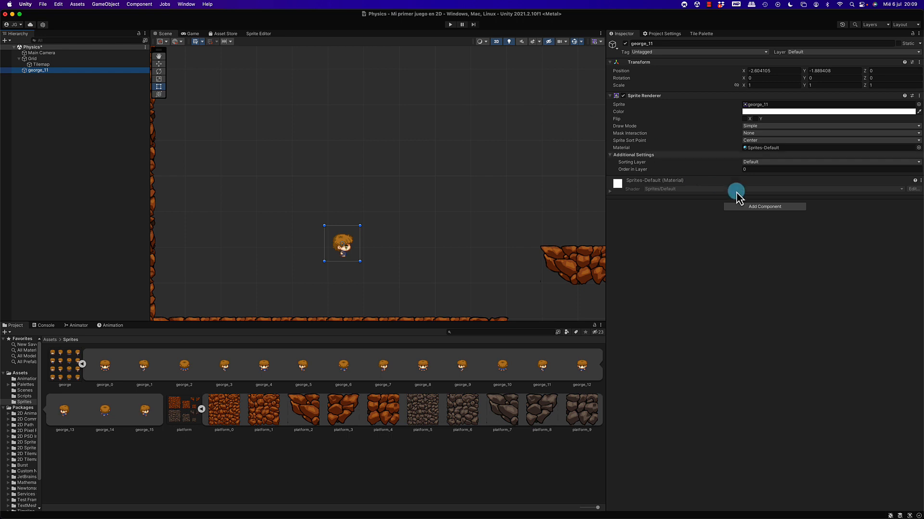
click(748, 207)
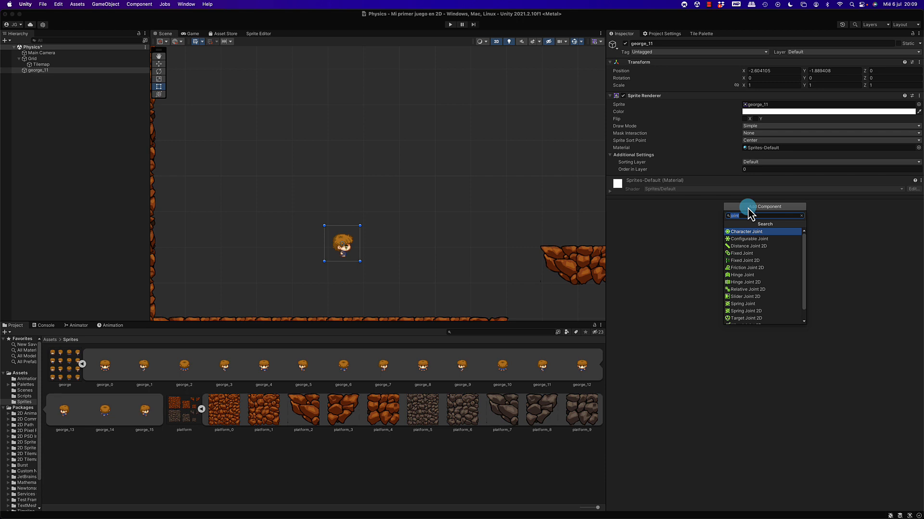
key(BackSpace)
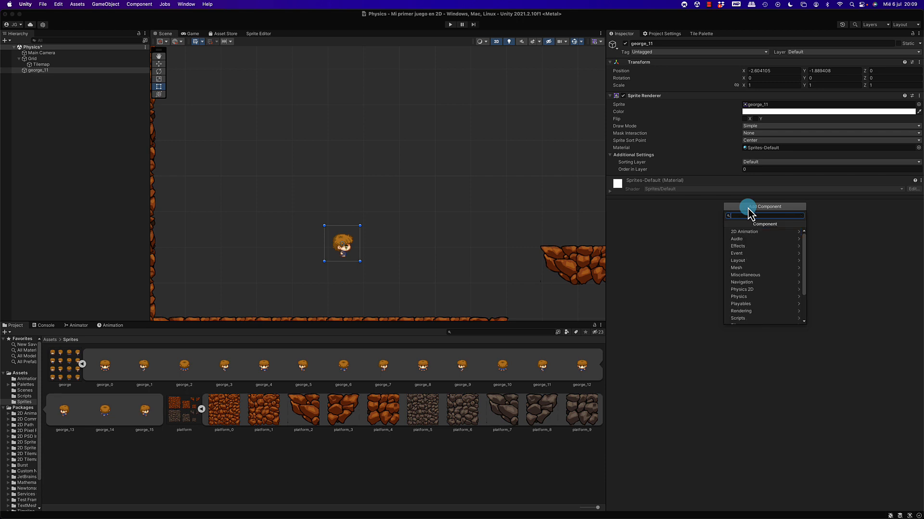
text(rigi)
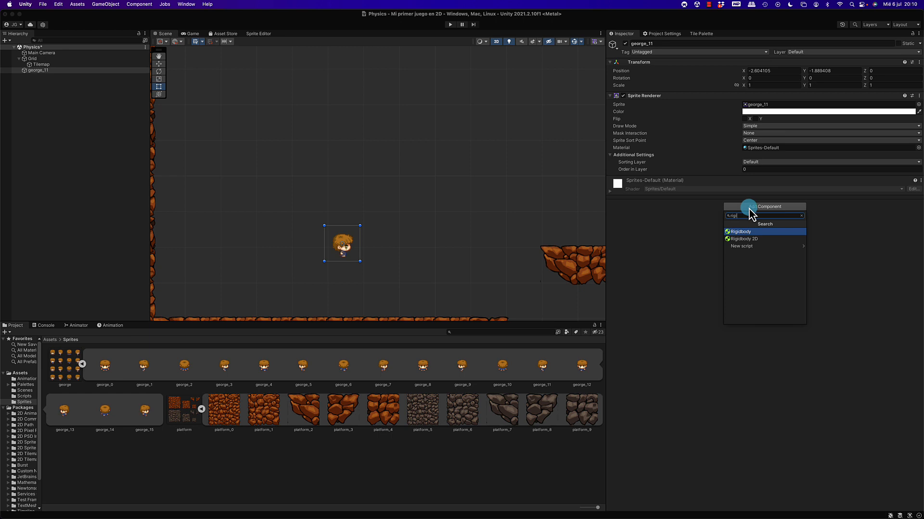
click(746, 239)
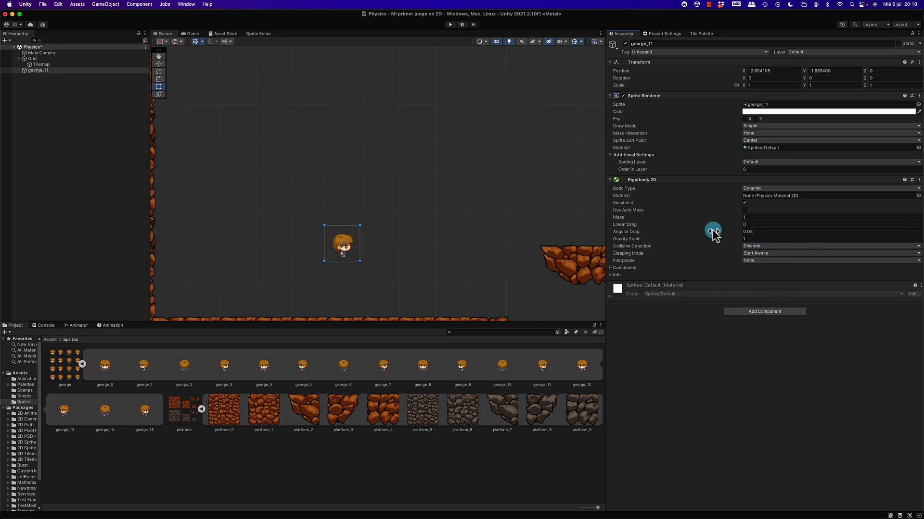
Expand the Constraints and Info sections of george_11's Rigidbody 2D and run the scene to observe its gravity.
click(610, 269)
click(612, 290)
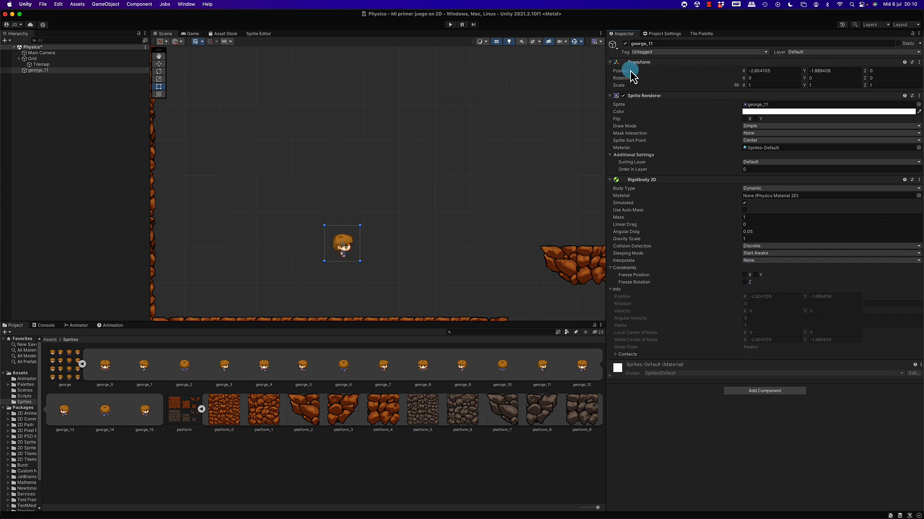
click(449, 25)
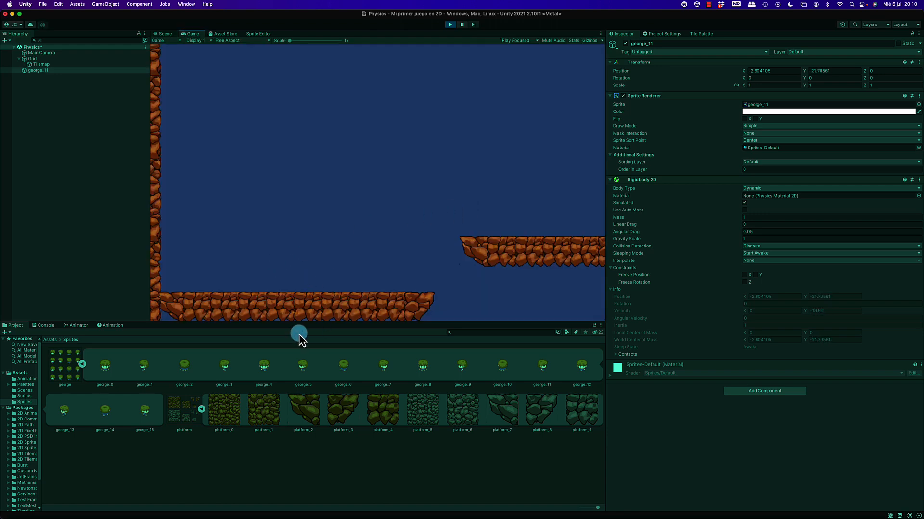
Look for the falling george_11 in the Scene view during the run, stop the run, and bring the Tilemap level back into view.
click(166, 33)
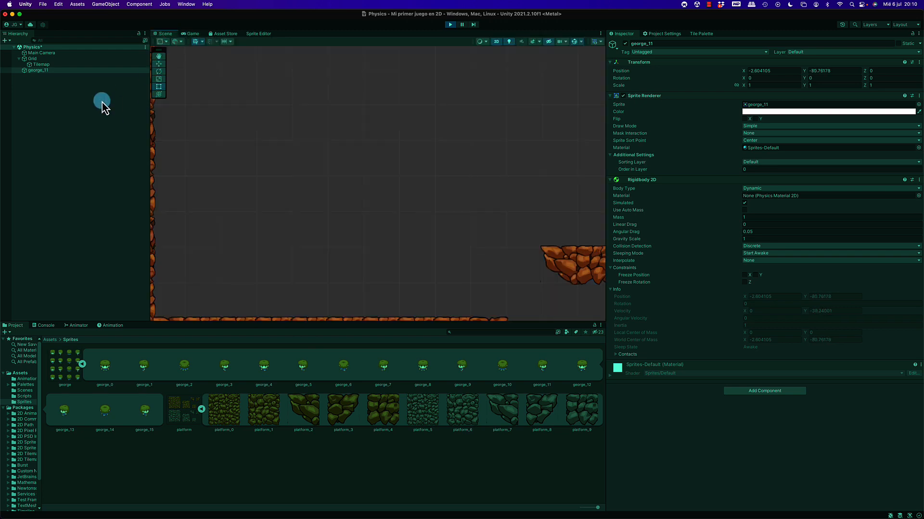
click(42, 71)
double_click(43, 70)
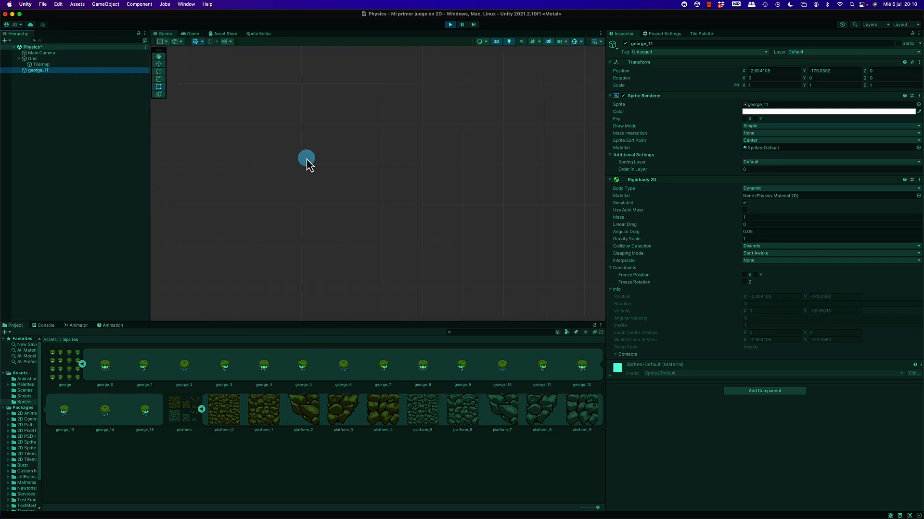
scroll(306, 160, down, 10)
scroll(317, 202, down, 1)
click(449, 24)
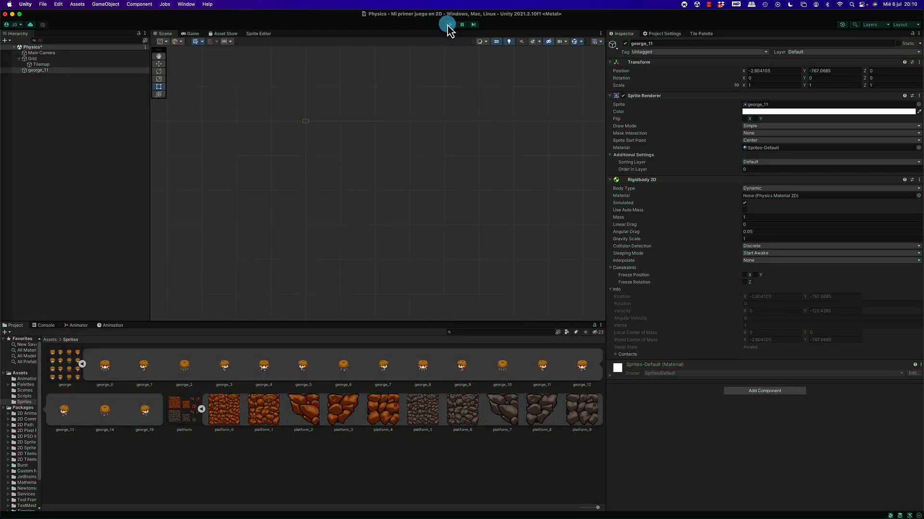
click(37, 66)
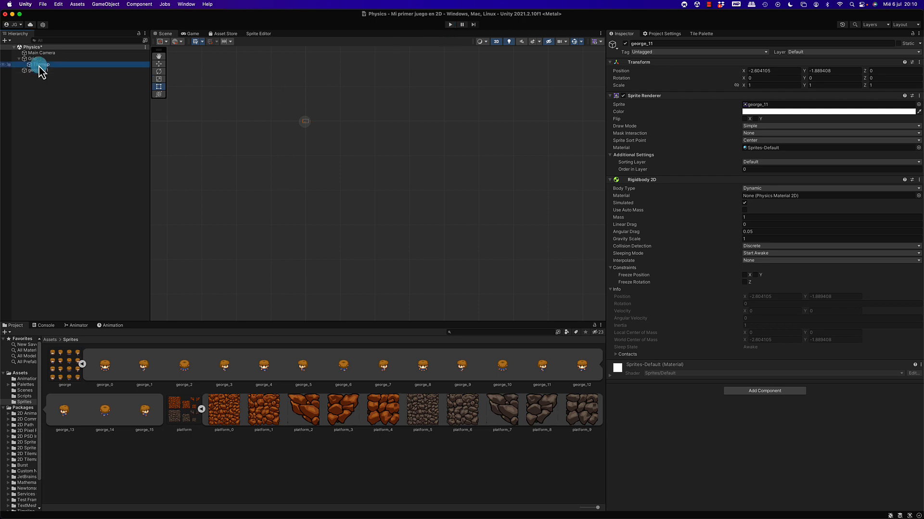
scroll(279, 182, up, 6)
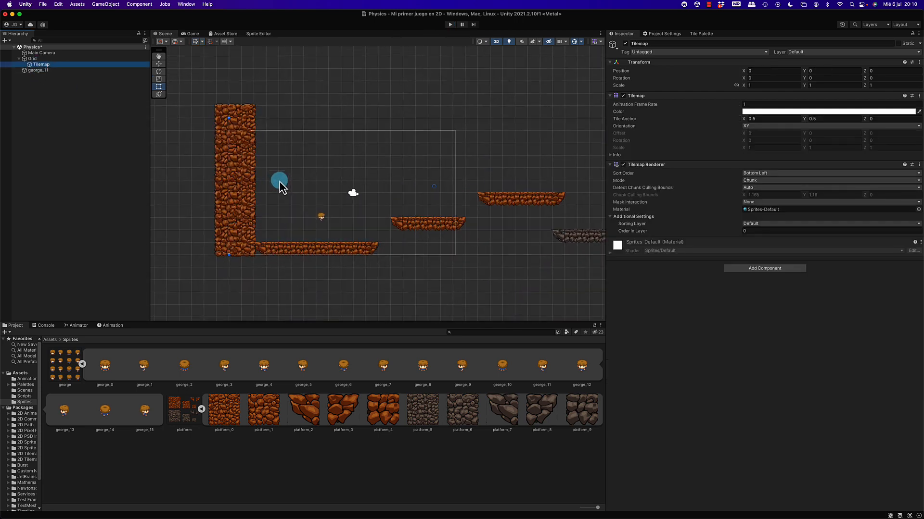
scroll(432, 207, up, 5)
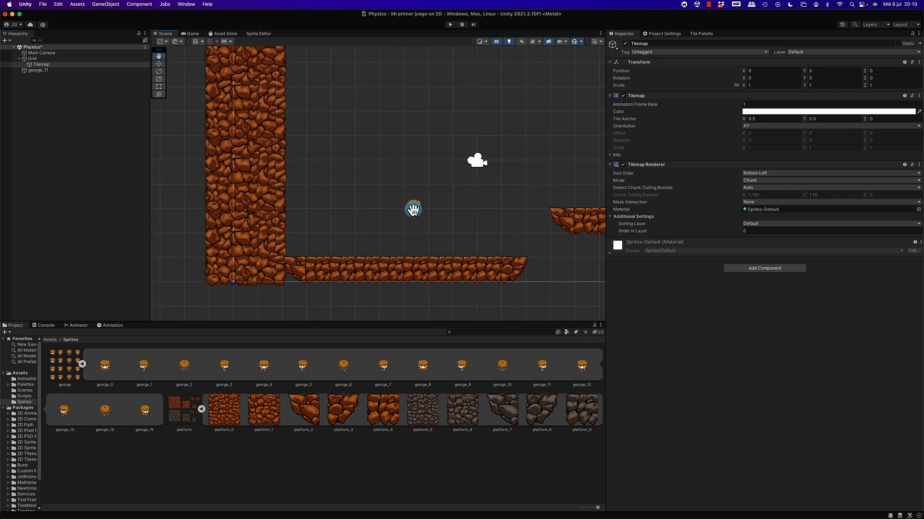
middle_drag(418, 199, 404, 209)
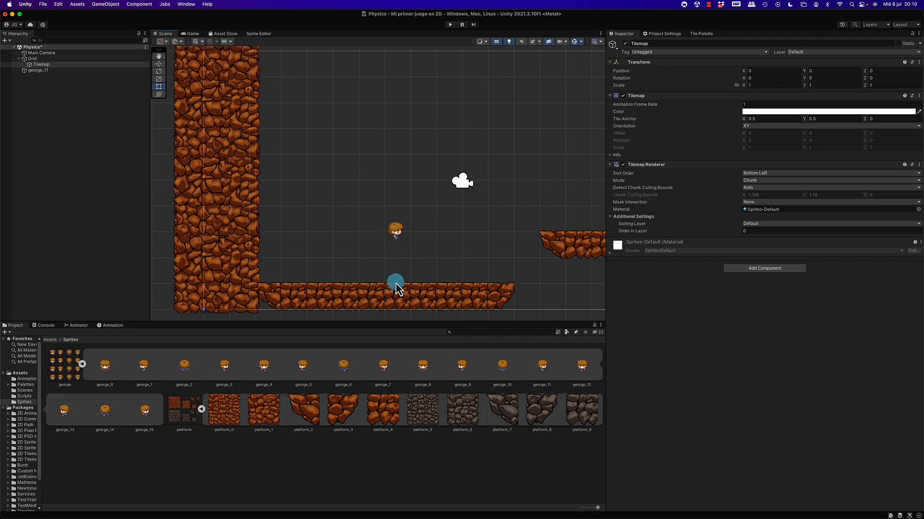
Review the available collider components for george_11 and add a Box Collider 2D to it.
click(57, 70)
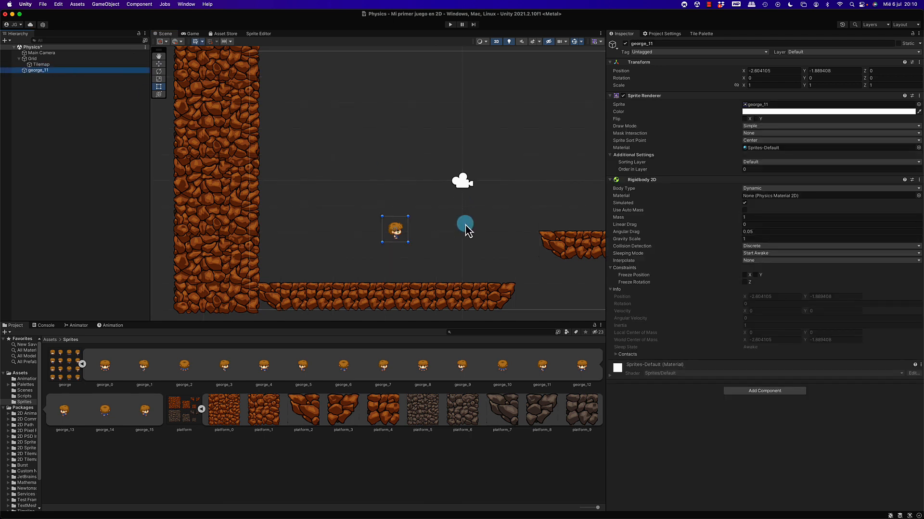
click(763, 391)
text(coll)
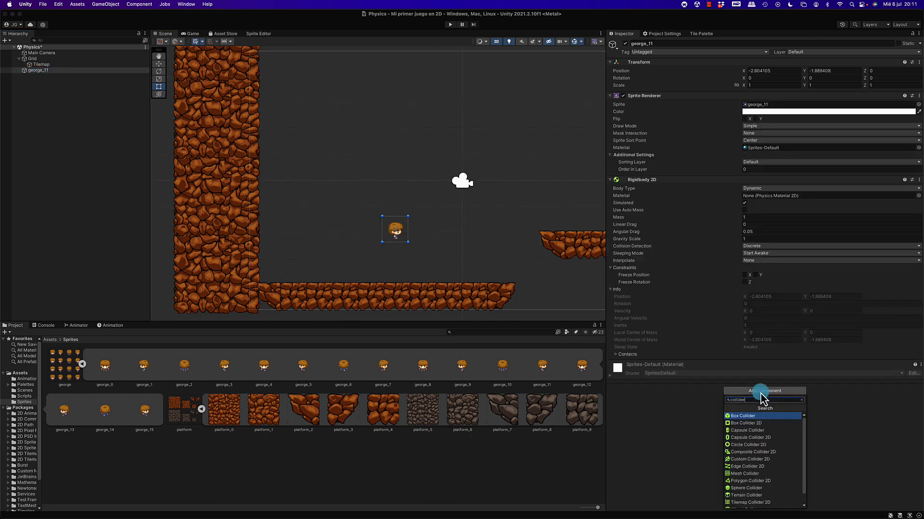
text(ider)
scroll(762, 432, down, 2)
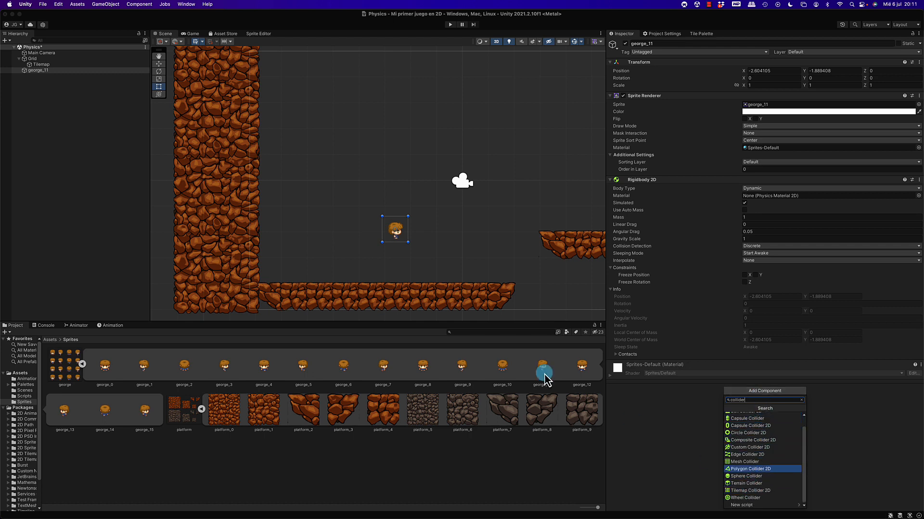
scroll(404, 245, up, 5)
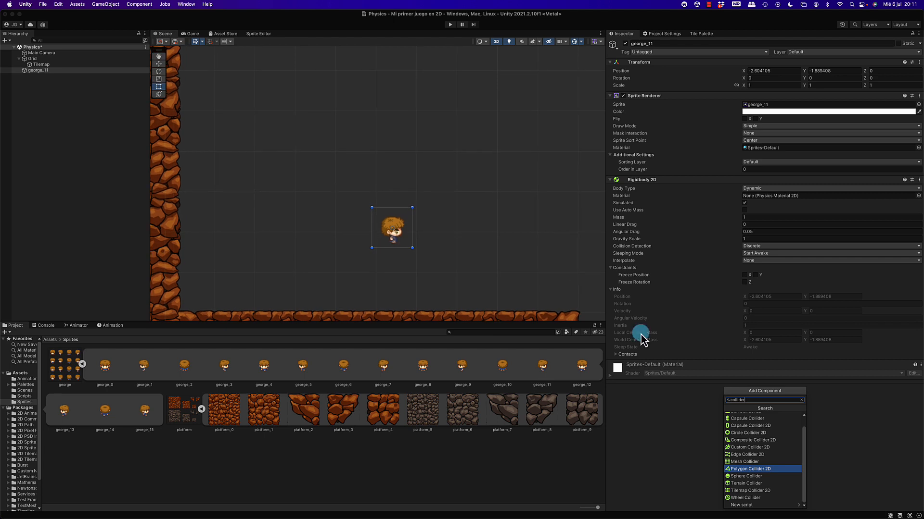
scroll(738, 439, up, 2)
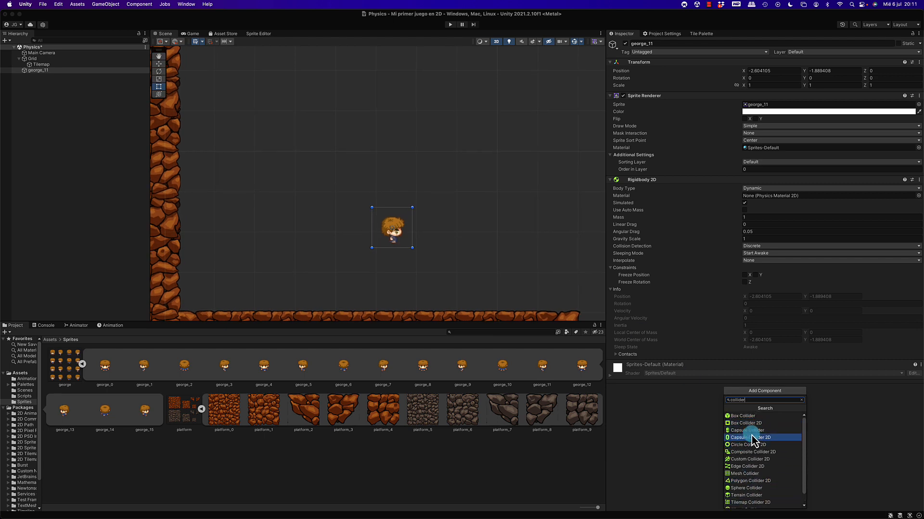
scroll(752, 435, down, 1)
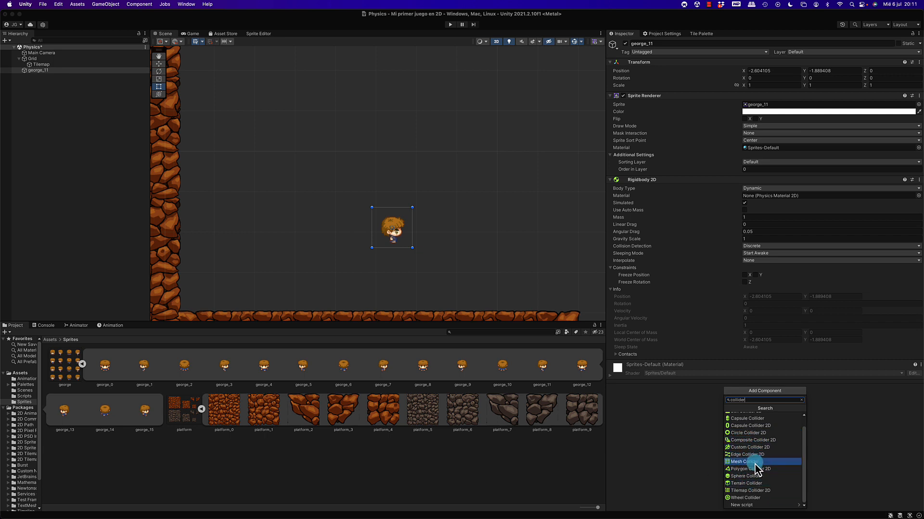
scroll(732, 469, up, 1)
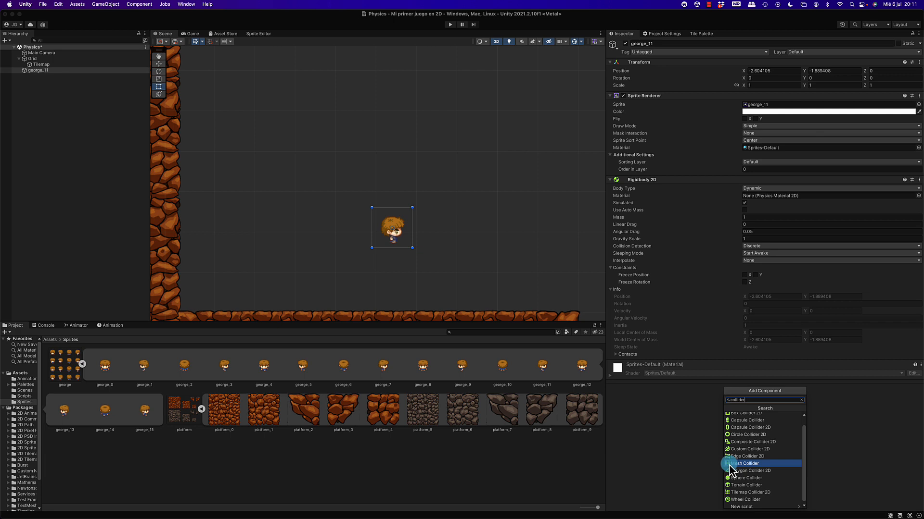
scroll(732, 469, up, 2)
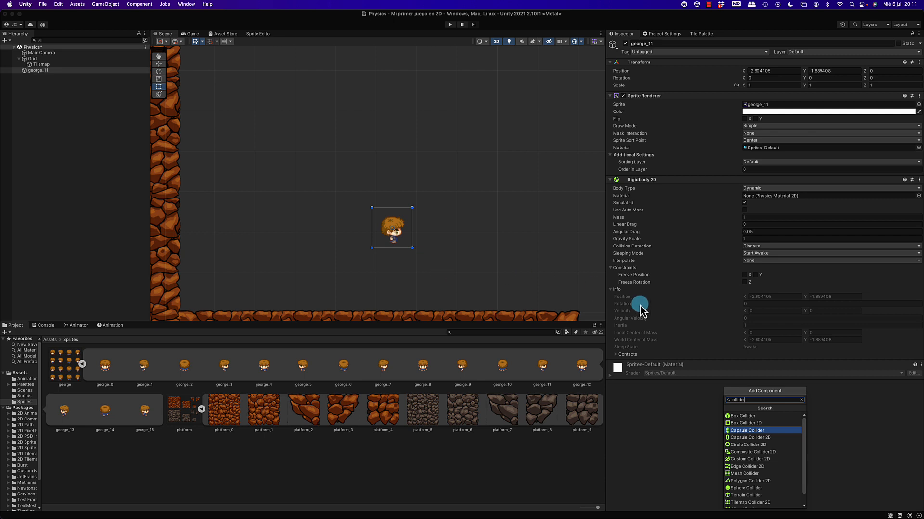
click(747, 426)
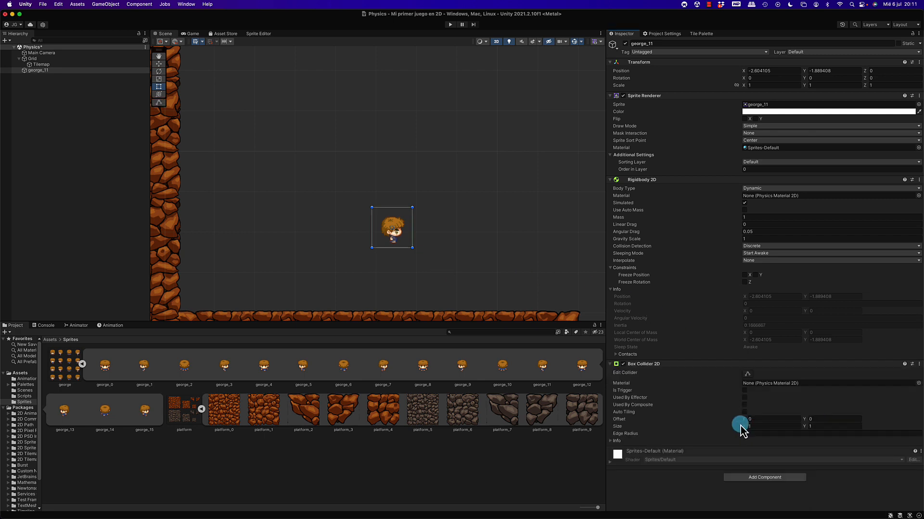
Edit the Box Collider 2D of george_11 to fit tightly around the sprite, about 0.56 wide by 0.67 high.
scroll(366, 215, up, 2)
scroll(366, 215, up, 2)
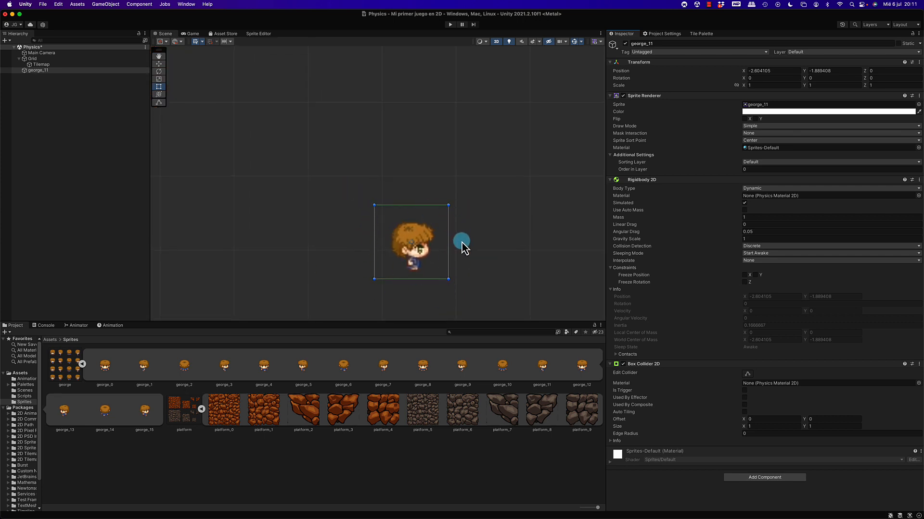
click(747, 374)
drag(448, 242, 432, 243)
drag(374, 242, 392, 242)
drag(412, 207, 412, 223)
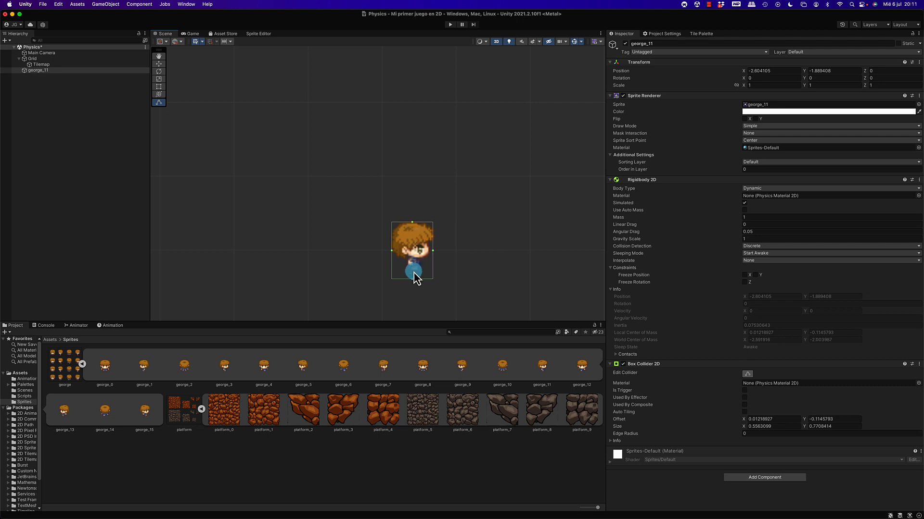
drag(414, 273, 413, 272)
Add a Tilemap Collider 2D component to the Tilemap object.
scroll(483, 238, down, 5)
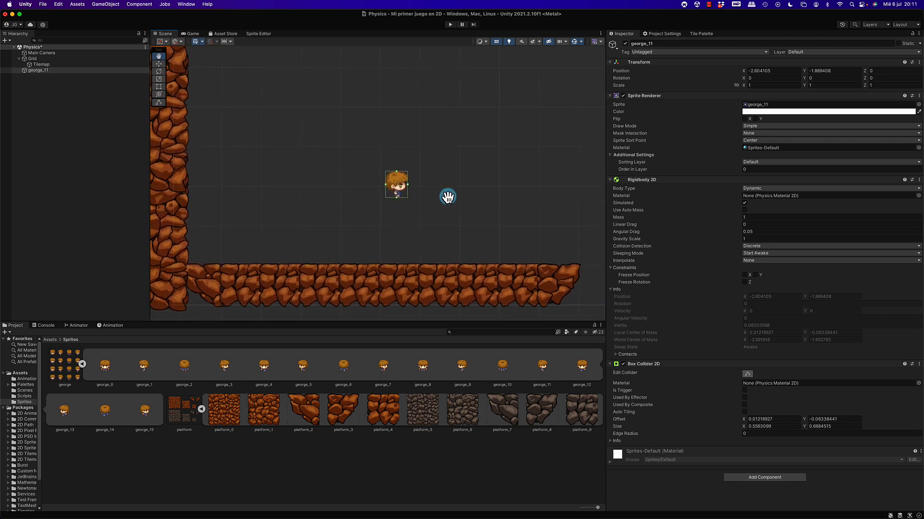
middle_drag(589, 226, 492, 220)
middle_drag(550, 206, 639, 200)
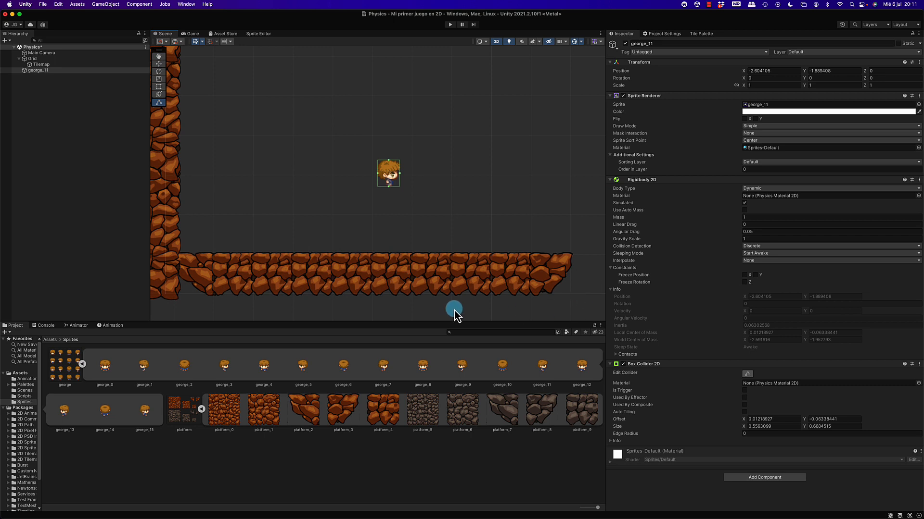
mouse_move(418, 241)
middle_down()
mouse_move(346, 233)
mouse_move(239, 245)
middle_up()
mouse_move(431, 221)
middle_down()
mouse_move(561, 224)
mouse_move(480, 249)
mouse_move(466, 238)
mouse_move(447, 243)
middle_up()
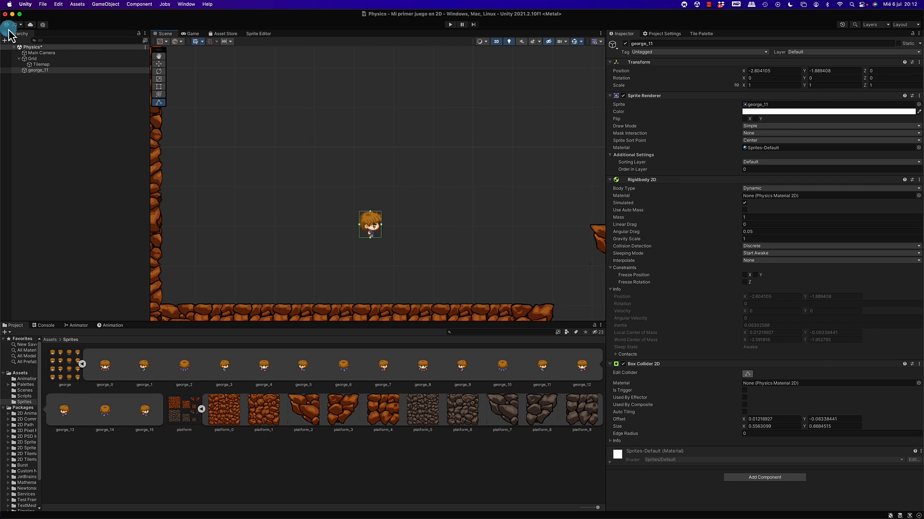
click(50, 66)
scroll(263, 159, down, 3)
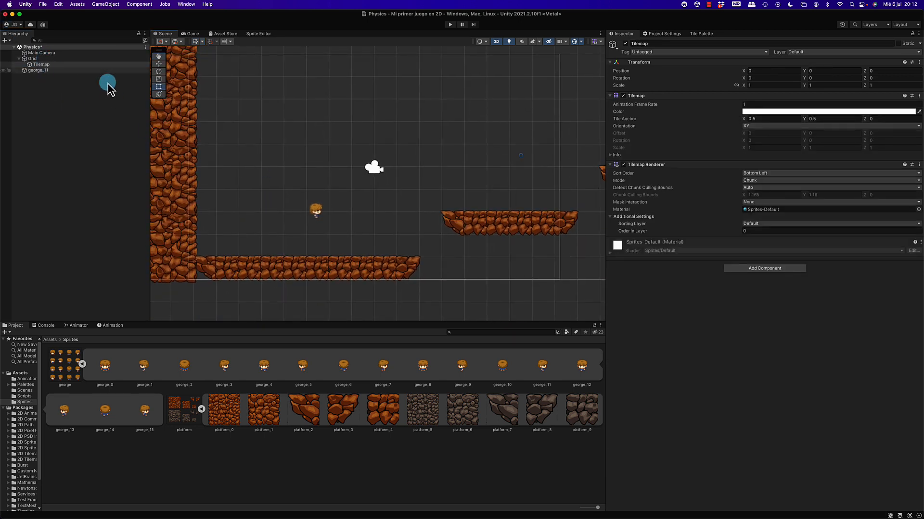
click(770, 268)
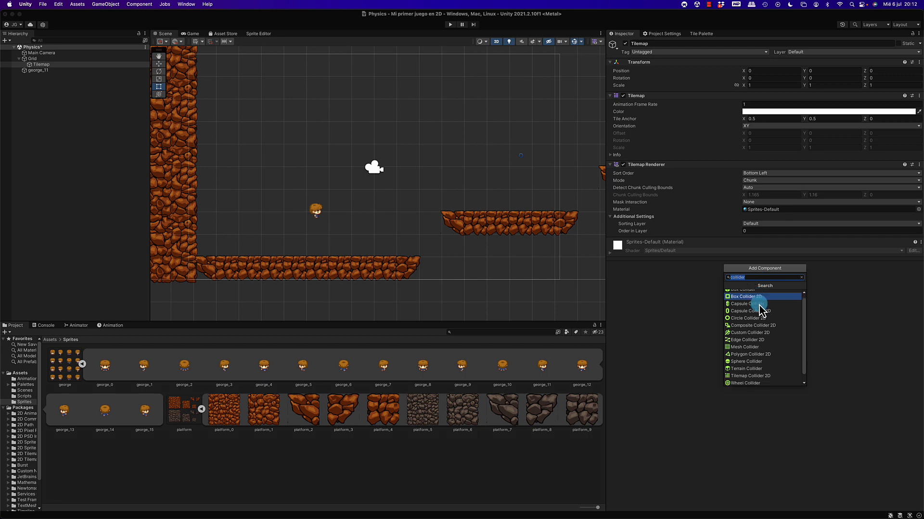
scroll(762, 373, down, 1)
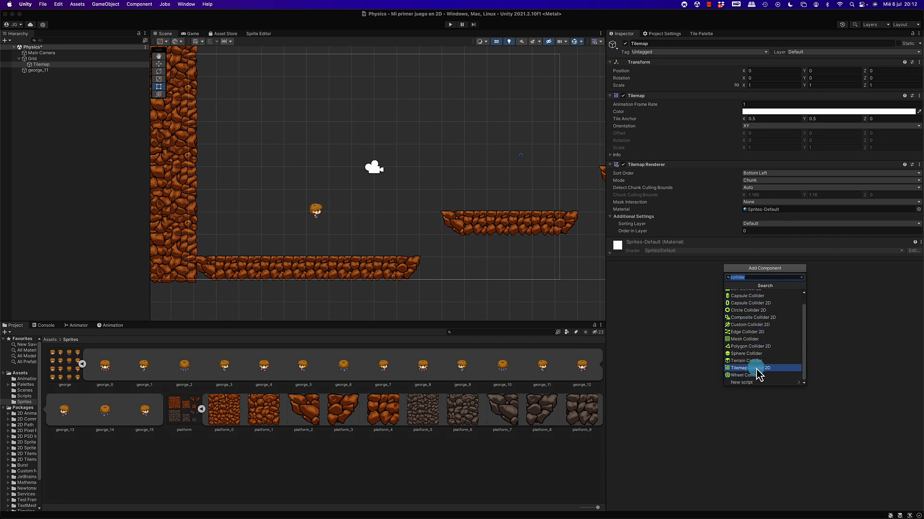
click(756, 370)
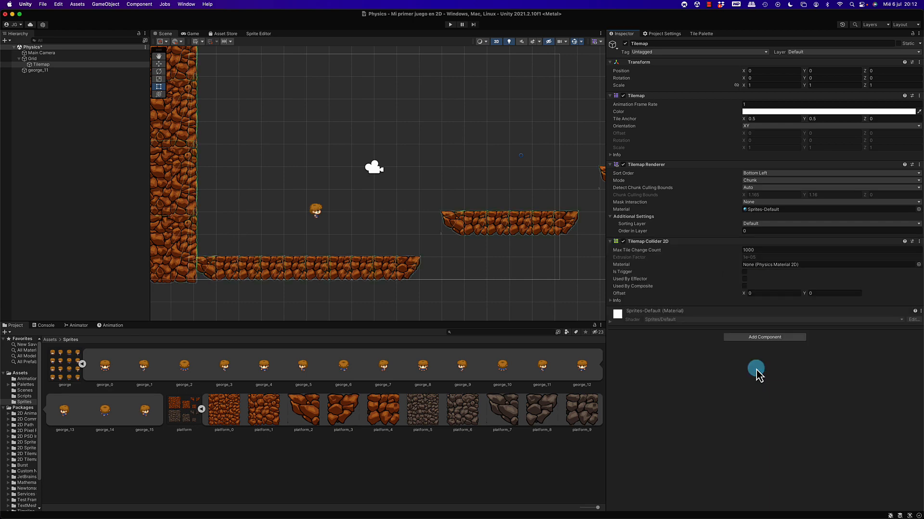
Inspect the tile collider outlines on the wall and all platforms, and run the game to test the character's collision with the floor.
scroll(239, 279, down, 1)
scroll(239, 279, down, 2)
middle_drag(213, 273, 197, 258)
middle_drag(380, 256, 254, 250)
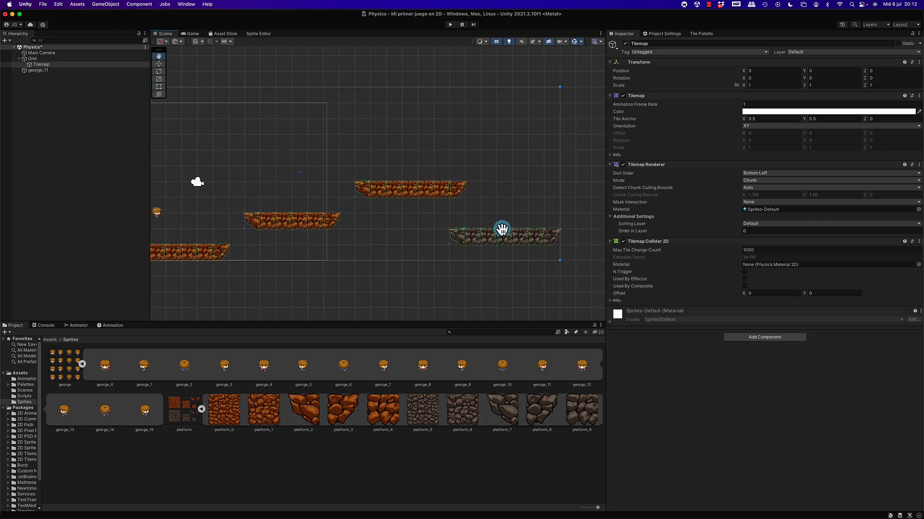
middle_drag(501, 231, 508, 255)
middle_drag(376, 212, 538, 218)
middle_drag(355, 230, 458, 204)
scroll(398, 220, up, 3)
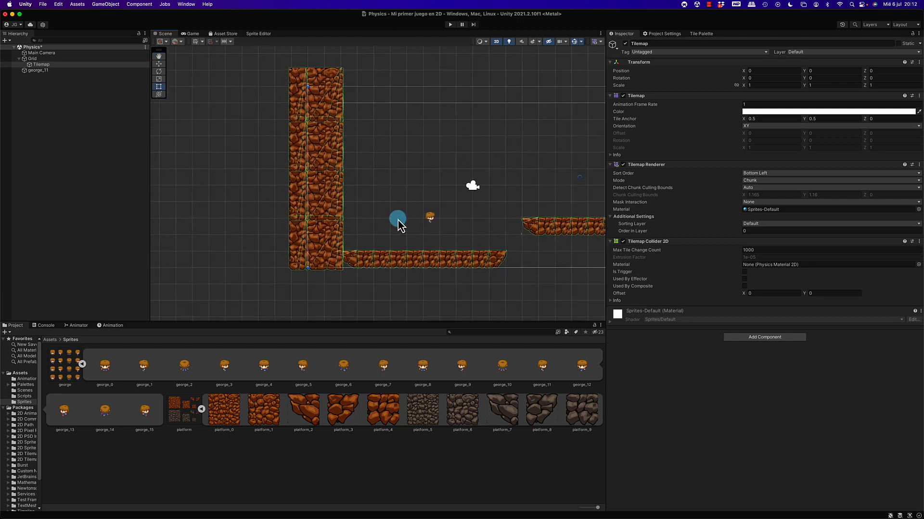
middle_drag(448, 253, 482, 242)
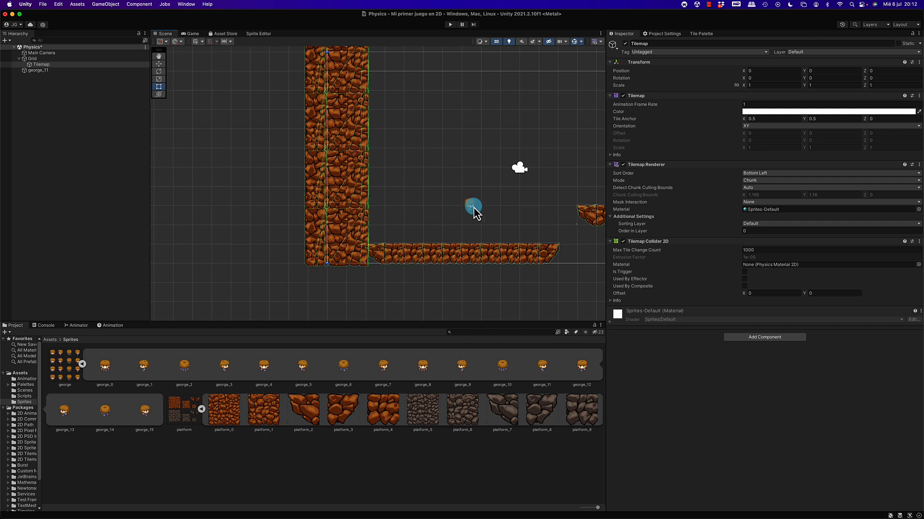
click(449, 25)
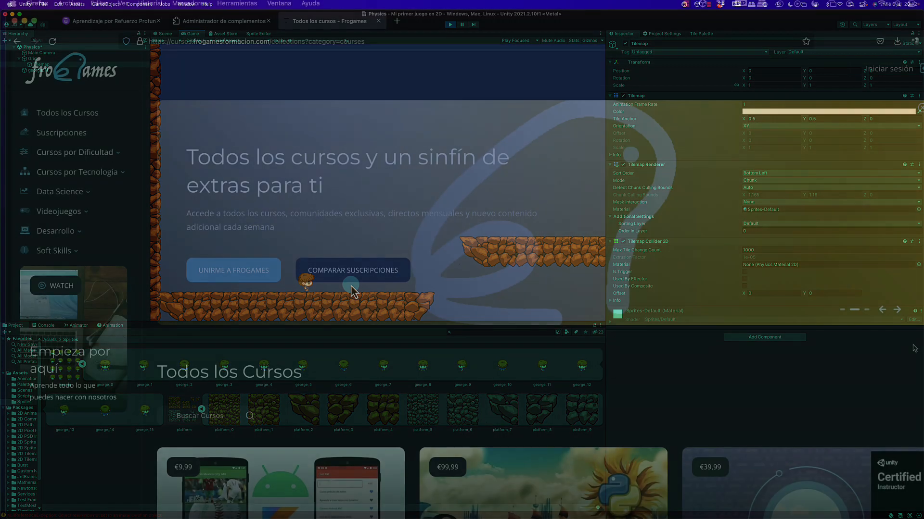
Switch to Firefox and browse the full course catalogue on the Frogames site.
scroll(915, 349, down, 5)
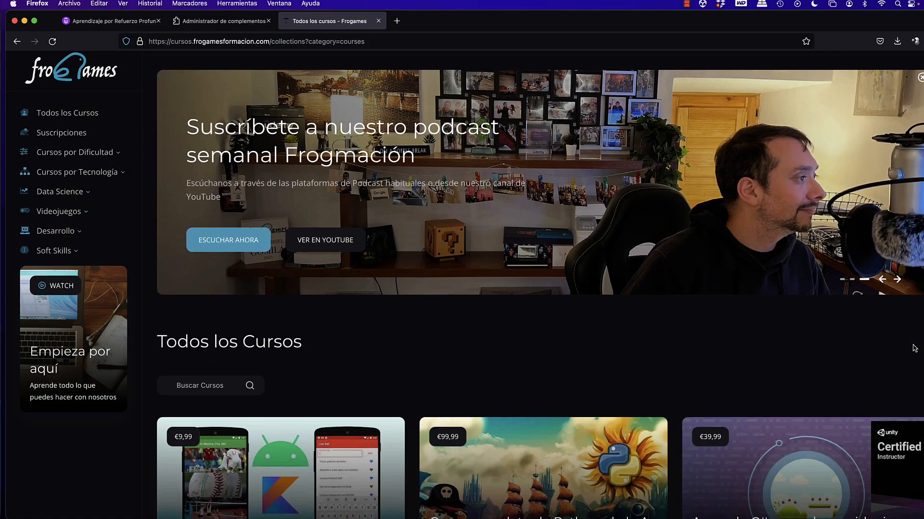
scroll(914, 348, down, 6)
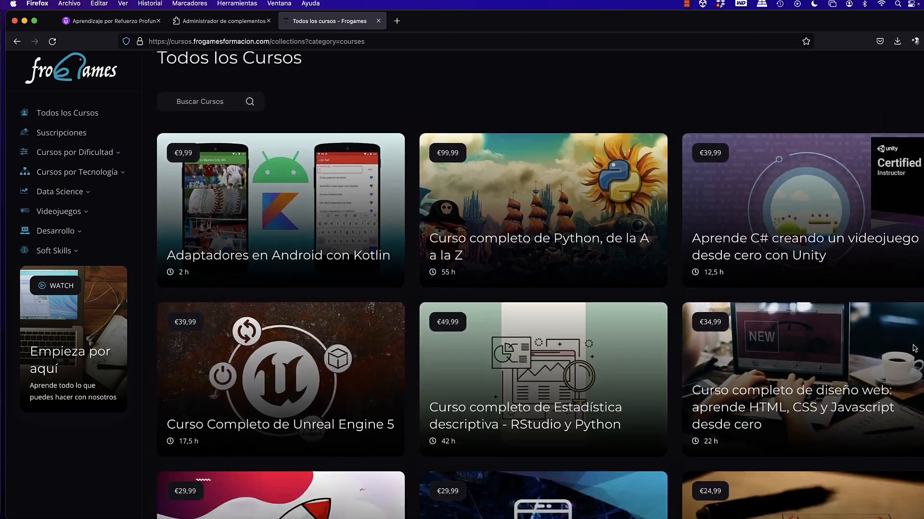
scroll(914, 348, down, 7)
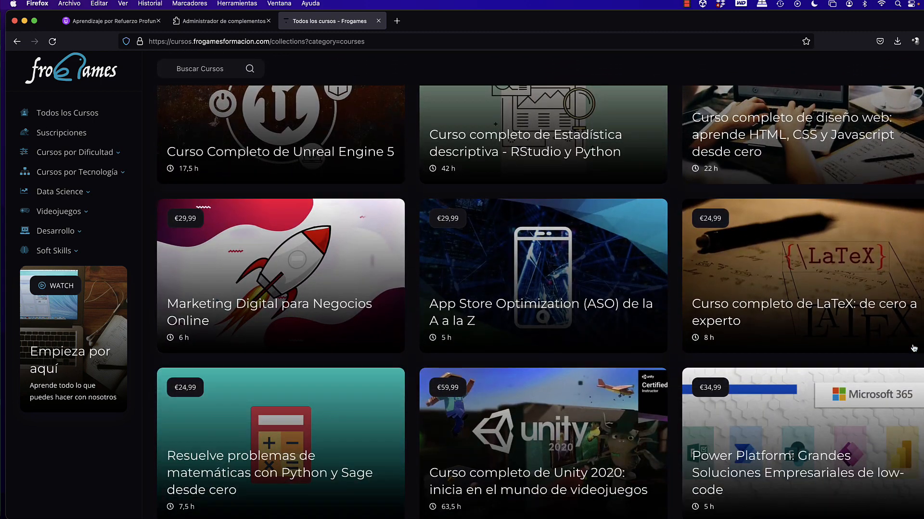
scroll(913, 348, down, 9)
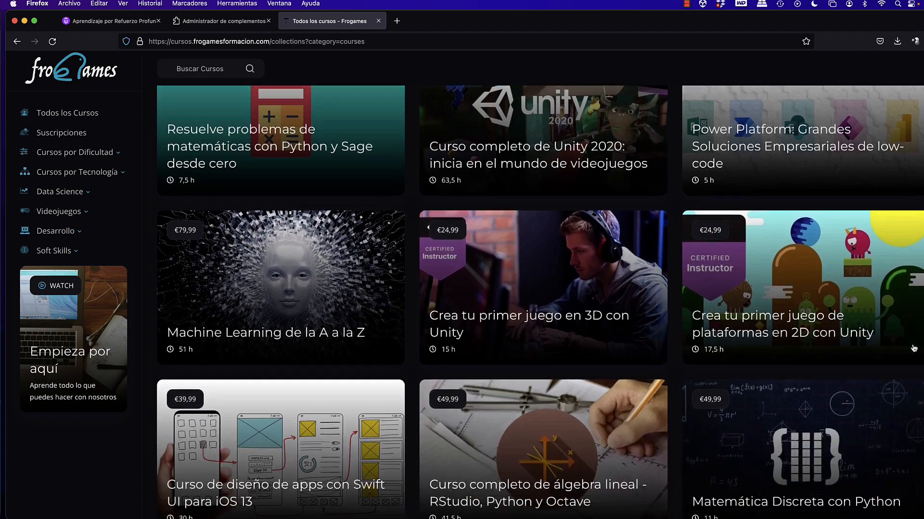
scroll(913, 348, down, 8)
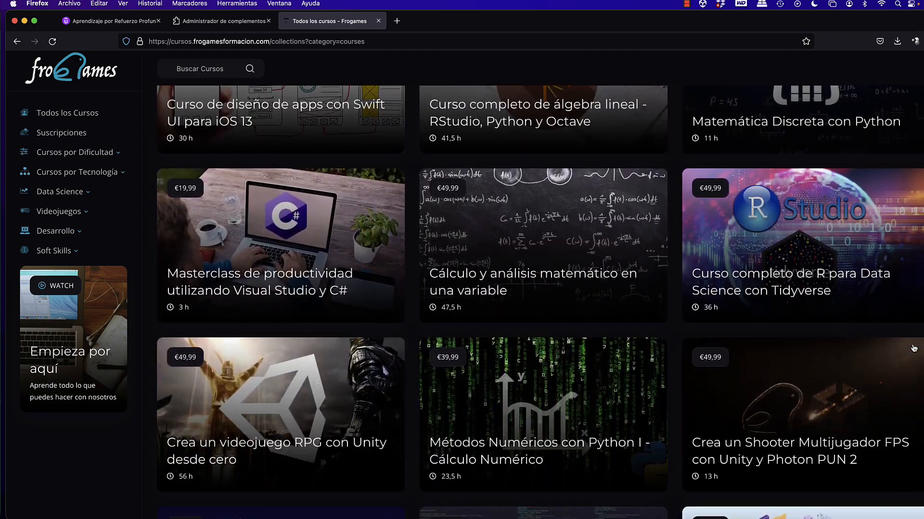
scroll(913, 348, down, 9)
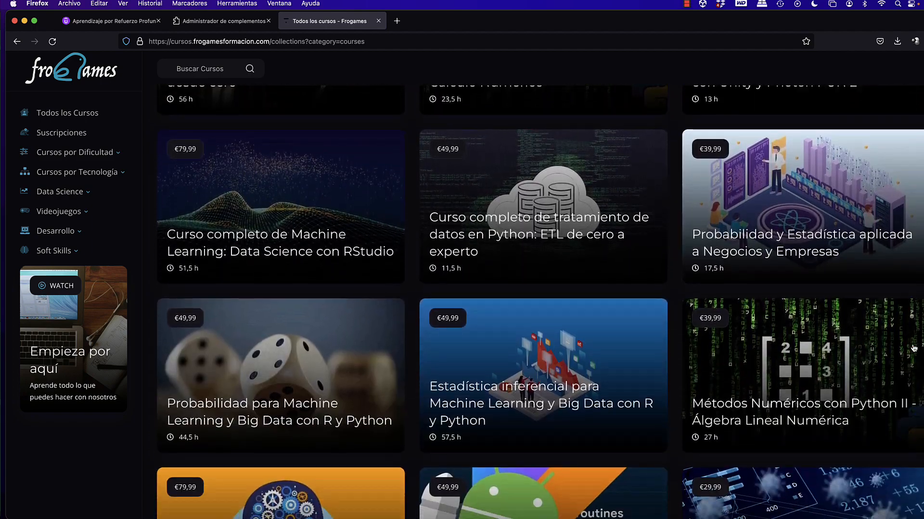
scroll(913, 348, down, 2)
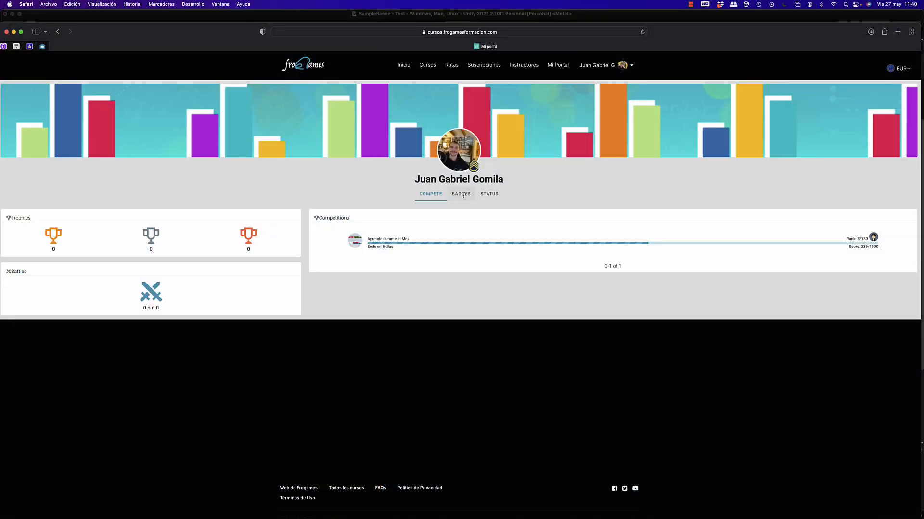
In Safari, view the Frogames profile's Badges and Status sections, and open the Newsfeed of the Compete race ranking.
click(461, 194)
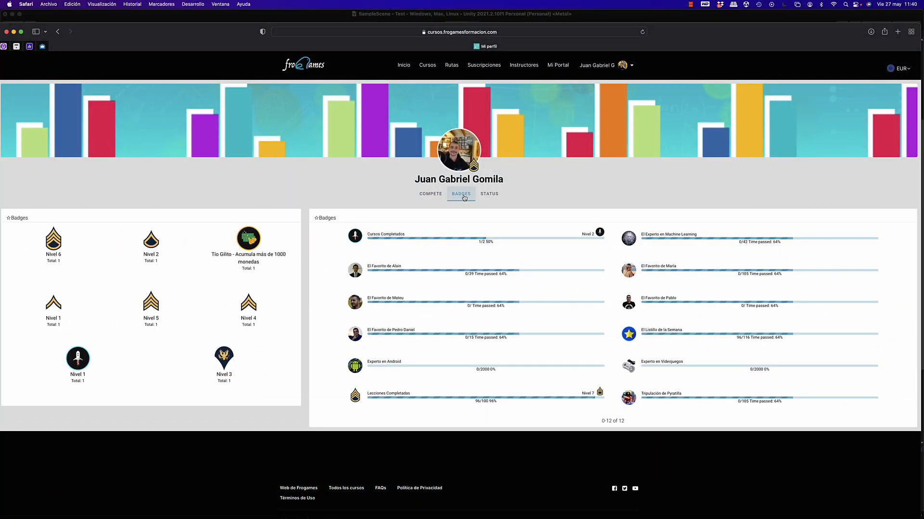
click(494, 198)
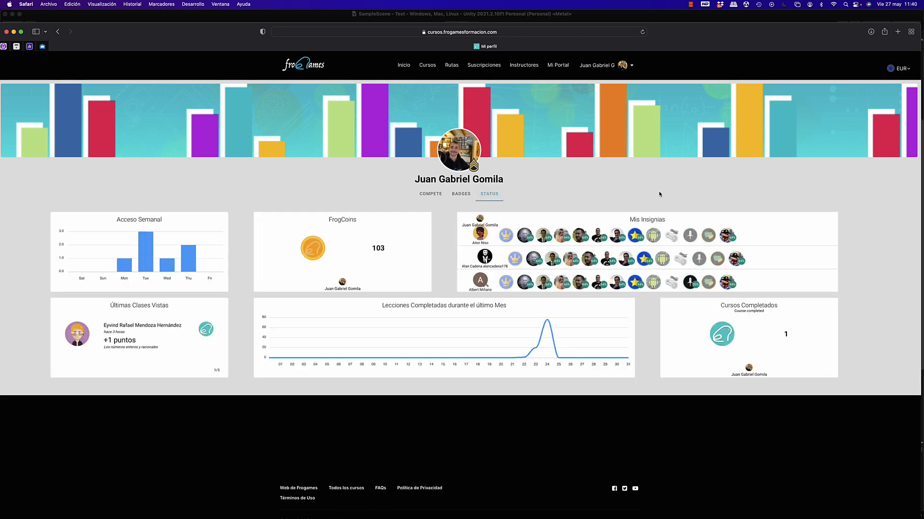
click(431, 195)
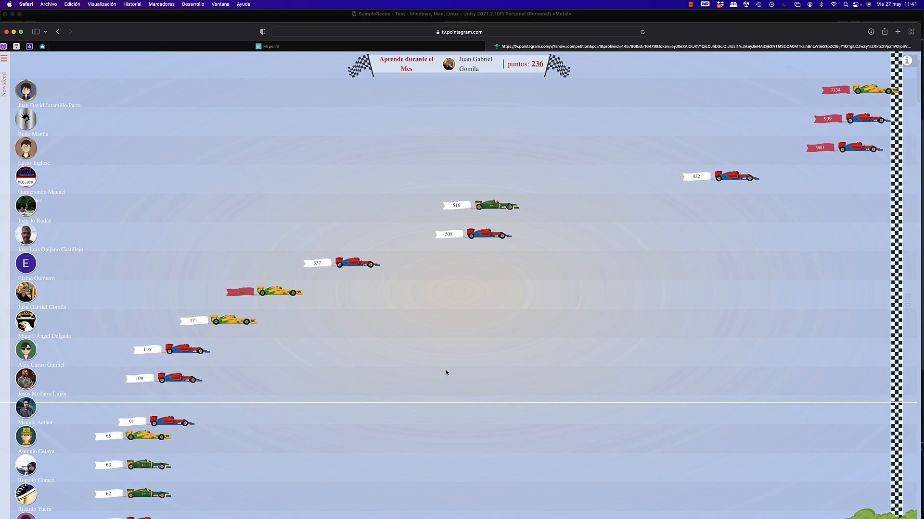
click(5, 58)
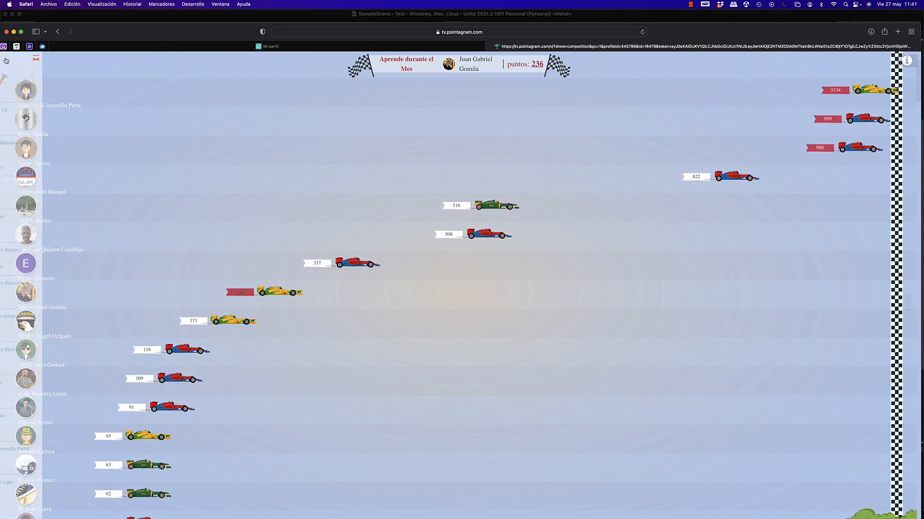